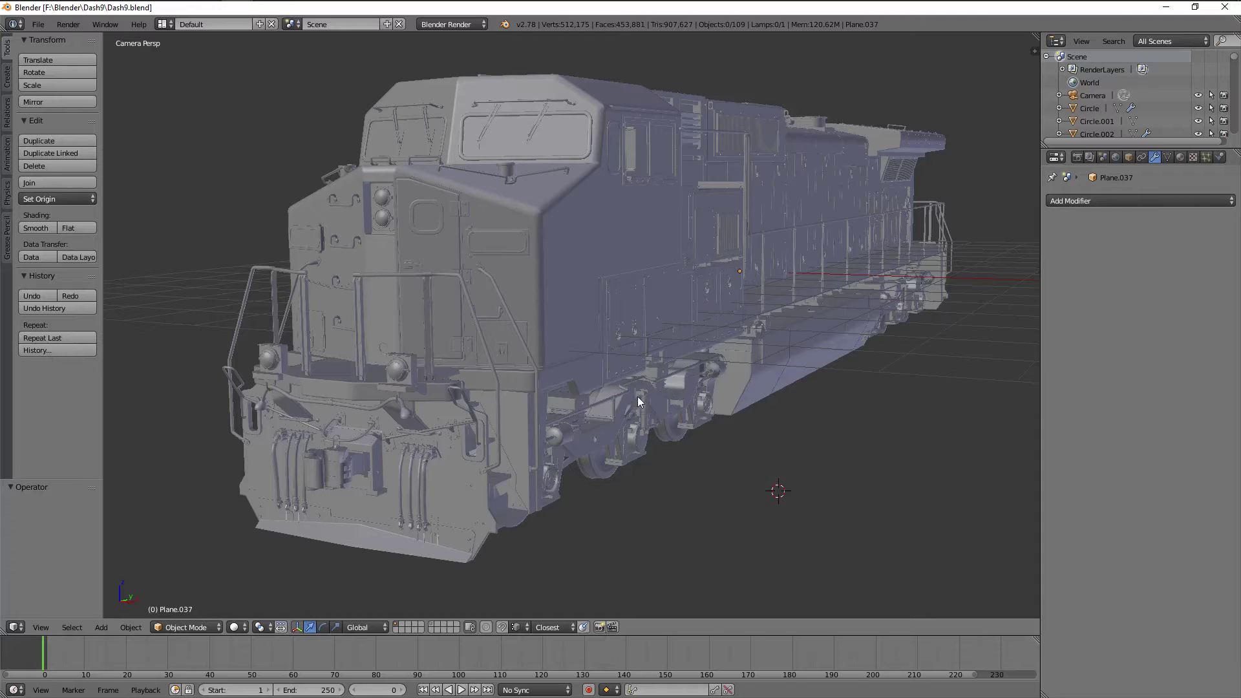
# Orbit and zoom around the Dash 9 locomotive, ending back in the camera view.
pyautogui.scroll(-5, 659, 394)
pyautogui.moveTo(659, 394)
pyautogui.mouseDown(button='middle')
pyautogui.moveTo(665, 427)
pyautogui.moveTo(761, 389)
pyautogui.moveTo(629, 394)
pyautogui.mouseUp(button='middle')
pyautogui.scroll(4, 637, 367)
pyautogui.scroll(3, 678, 365)
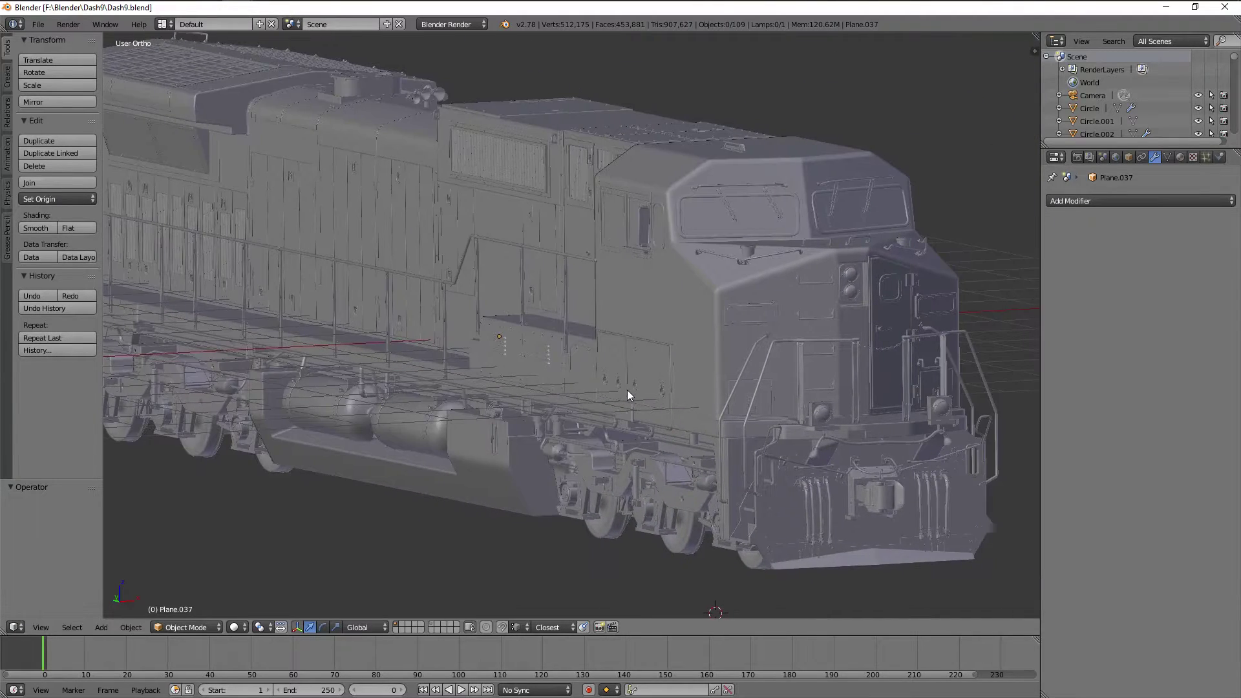
pyautogui.scroll(-1, 640, 391)
pyautogui.moveTo(727, 386)
pyautogui.mouseDown(button='middle')
pyautogui.moveTo(633, 385)
pyautogui.moveTo(679, 368)
pyautogui.moveTo(640, 392)
pyautogui.mouseUp(button='middle')
pyautogui.scroll(-1, 639, 387)
pyautogui.press('KP_0')
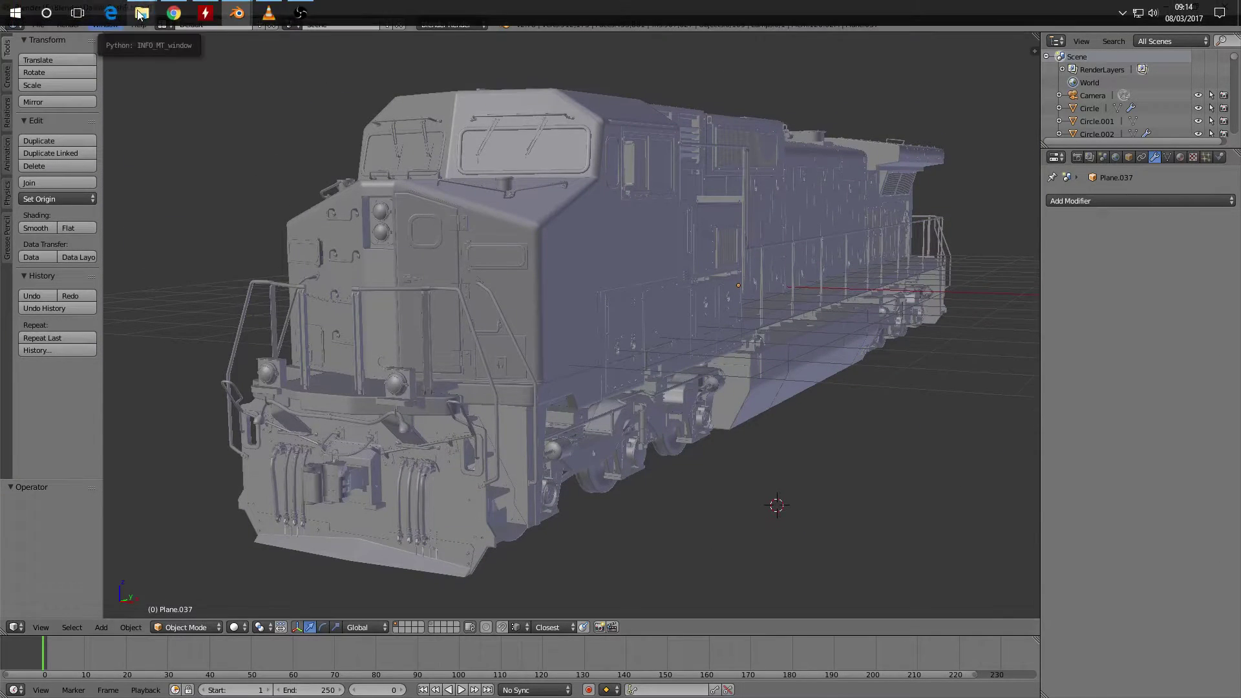
# Open the Wip22_Dash9_F.png render from the Dash9 Renders folder full screen.
pyautogui.click(140, 14)
pyautogui.click(110, 86)
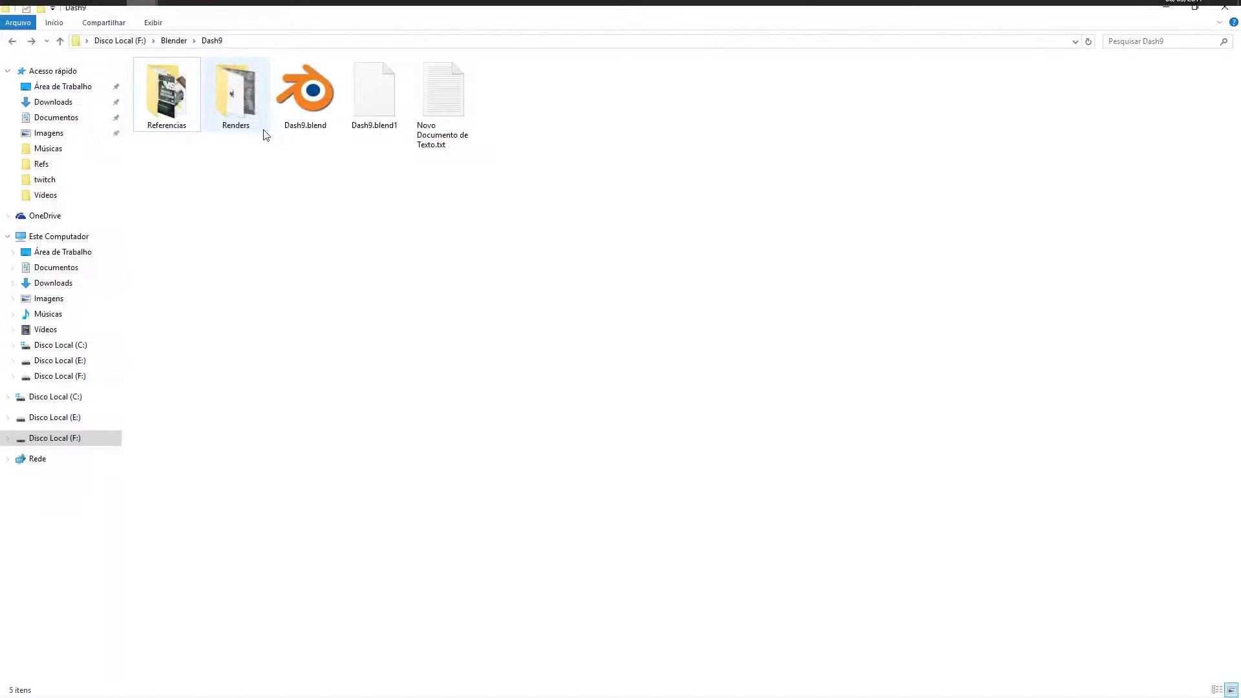
pyautogui.doubleClick(232, 108)
pyautogui.doubleClick(495, 162)
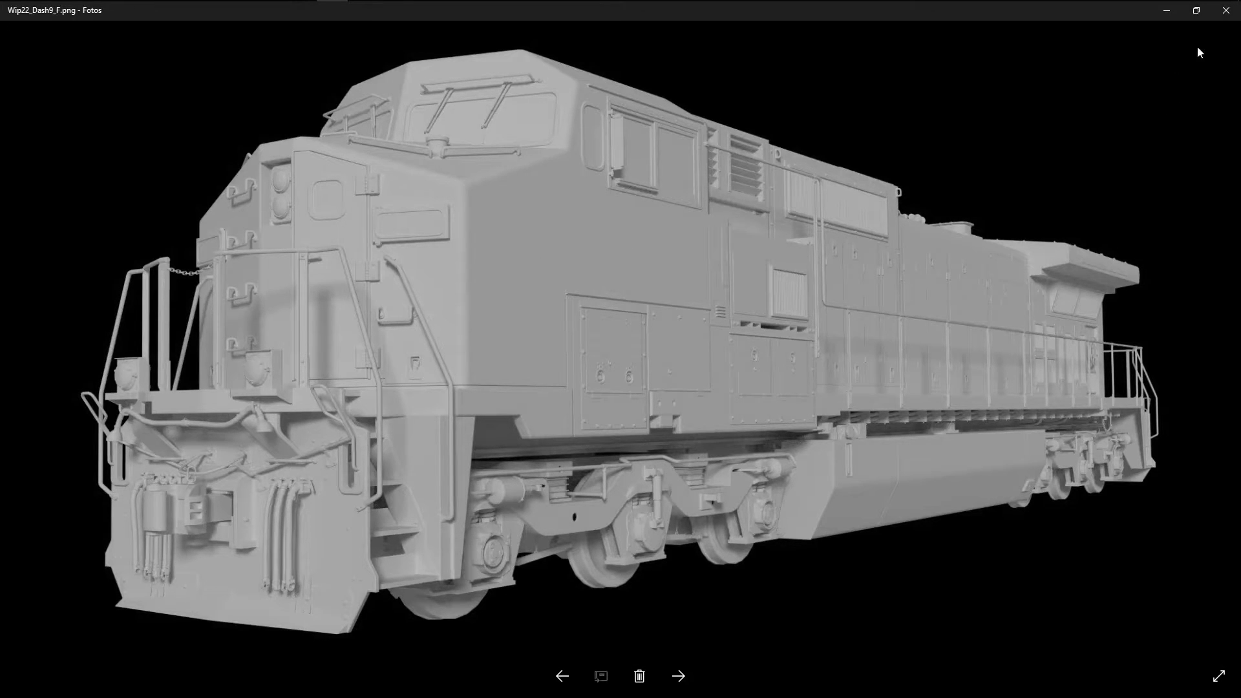
pyautogui.moveTo(237, 12)
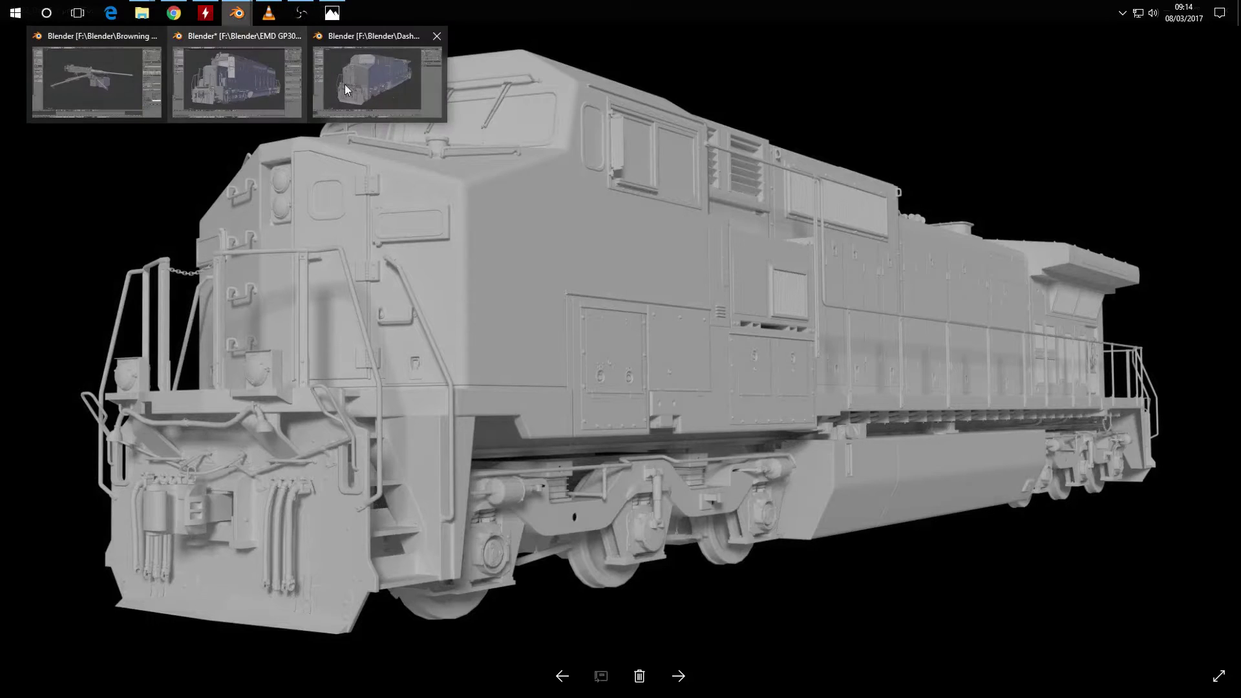
# Back in Blender, select the locomotive and leave camera view for a free perspective.
pyautogui.click(366, 83)
pyautogui.click(582, 280)
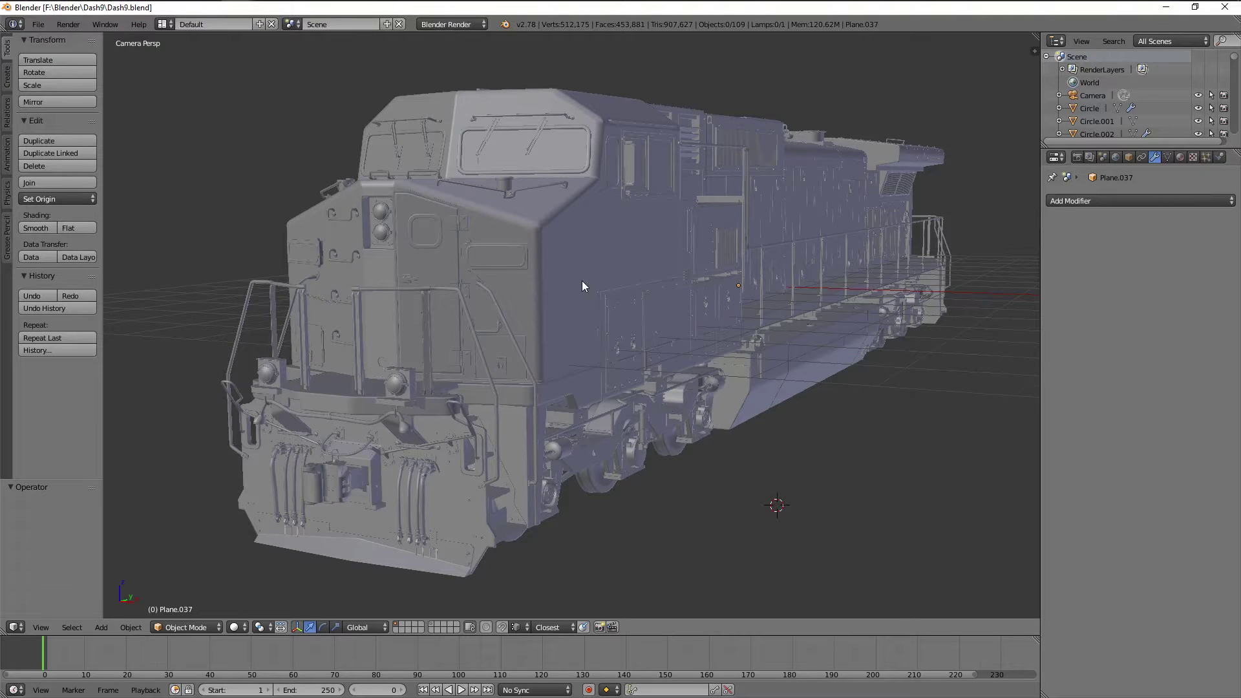
pyautogui.scroll(-3, 579, 291)
pyautogui.scroll(-3, 578, 297)
pyautogui.press('KP_0')
pyautogui.scroll(3, 579, 308)
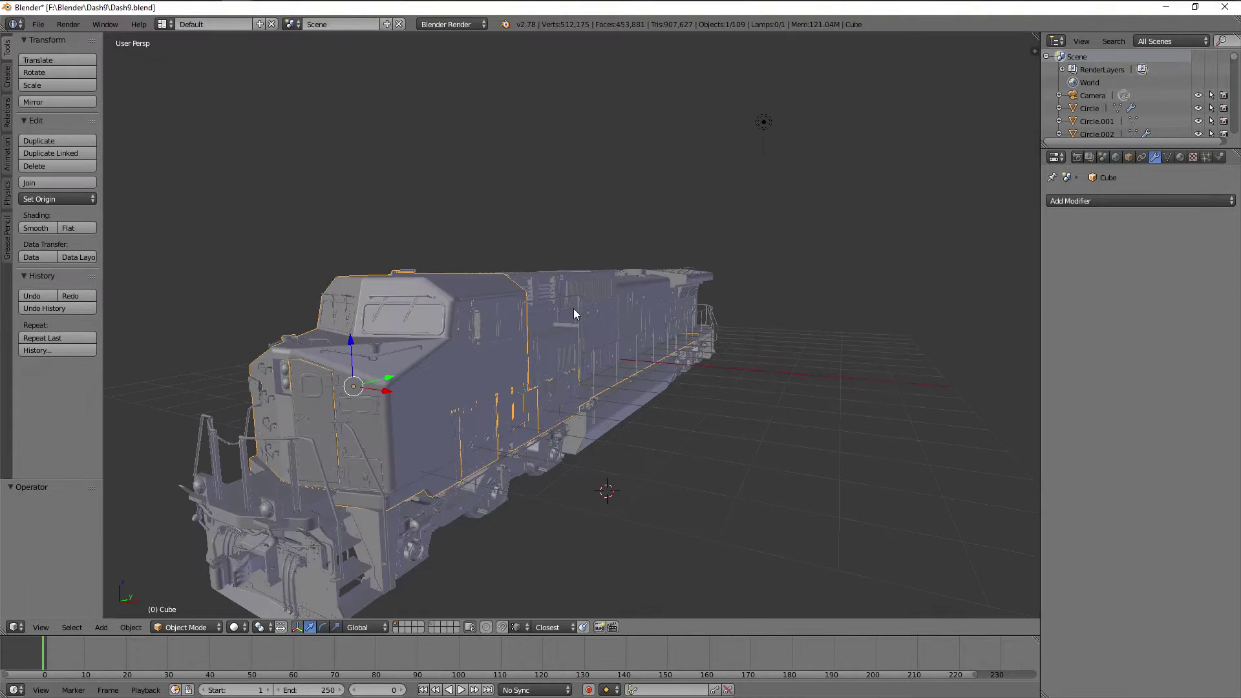
pyautogui.hotkey('shift', 'f')
# Move closer to the locomotive, deselect everything and restart walk navigation.
pyautogui.press('w')
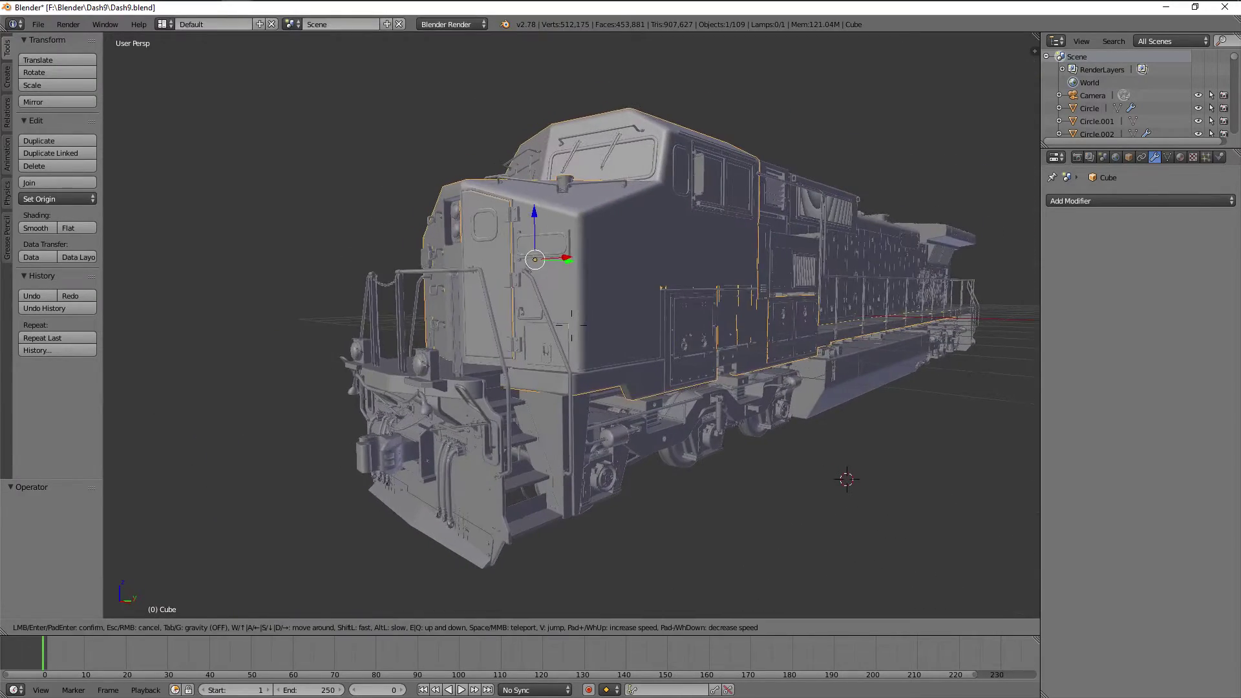
pyautogui.click(573, 325)
pyautogui.press('a')
pyautogui.hotkey('shift', 'f')
# Walk past the locomotive's front and trucks, beneath them, and along to the fuel tanks.
pyautogui.press('a')
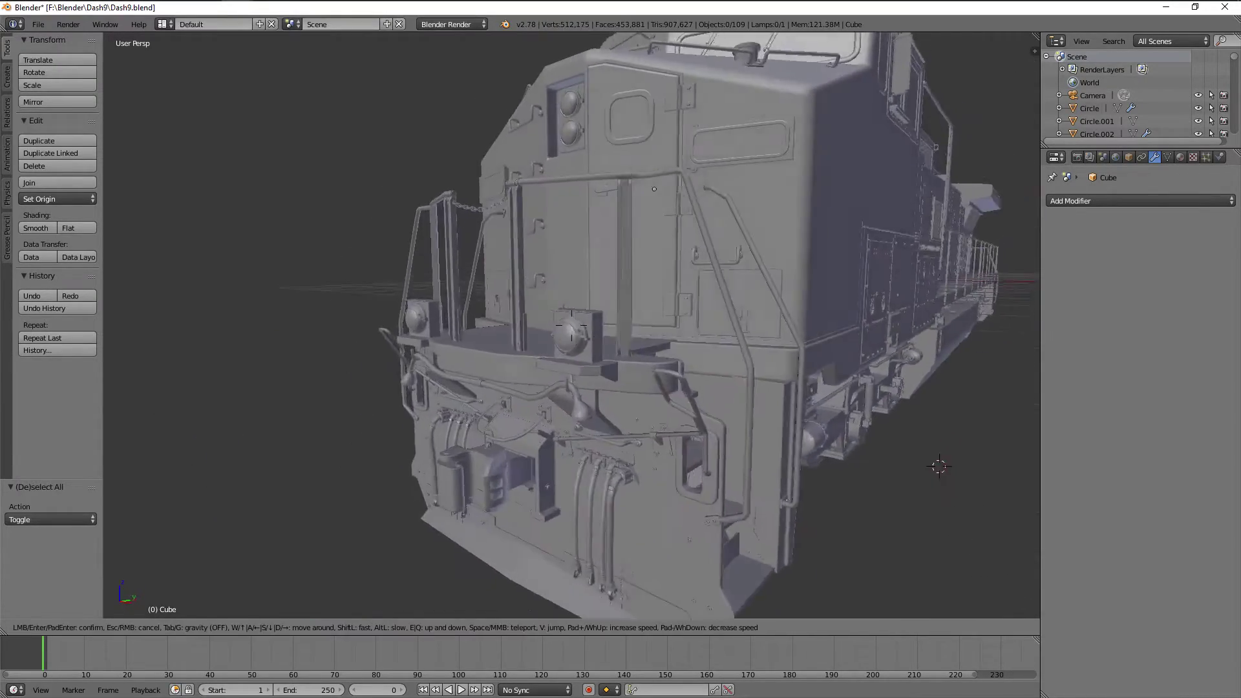
pyautogui.press('a')
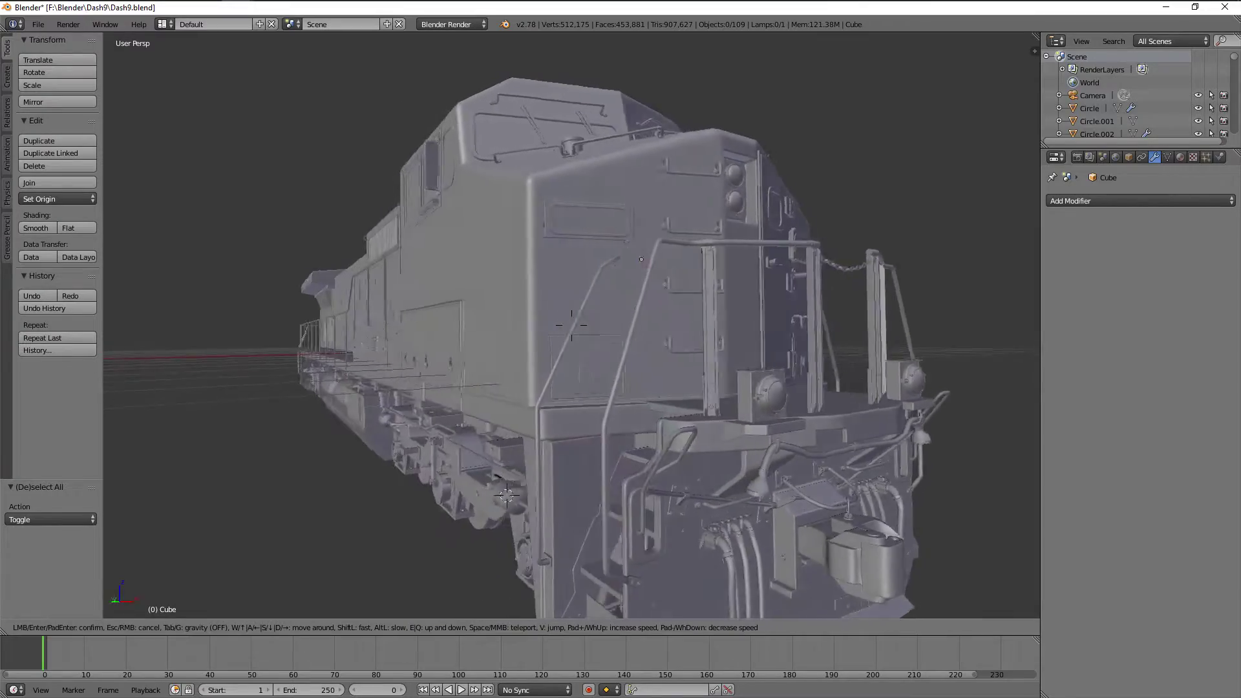
pyautogui.press('w')
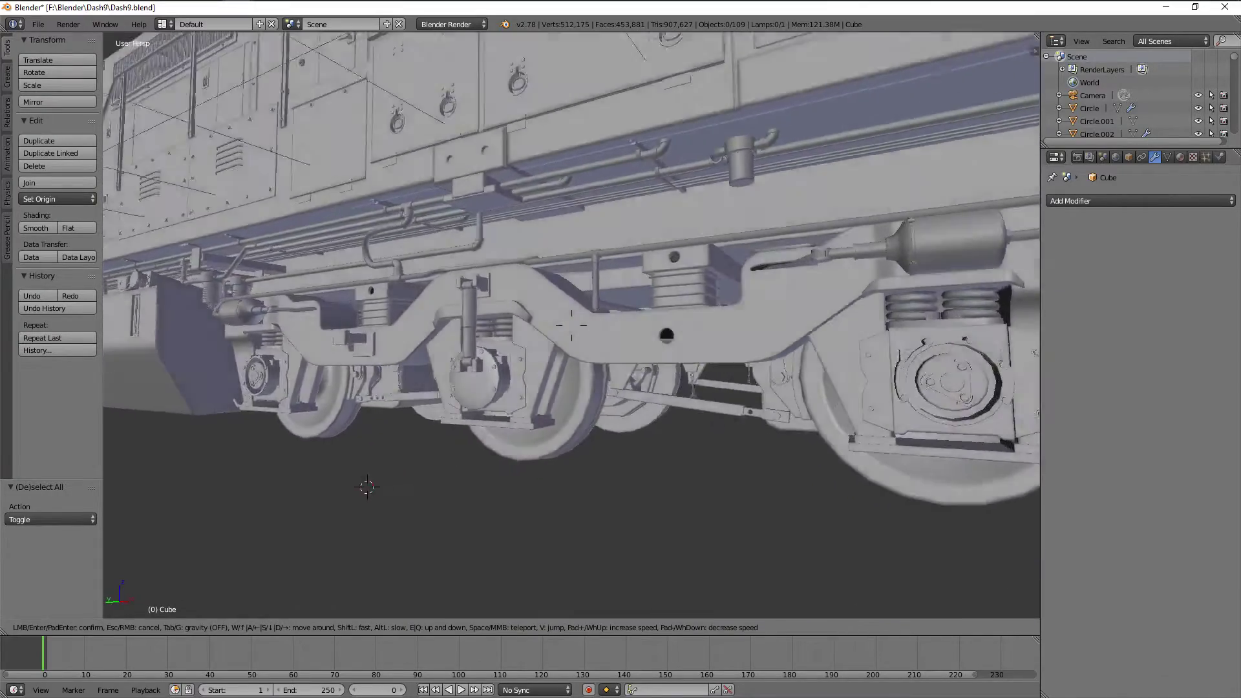
pyautogui.press('s')
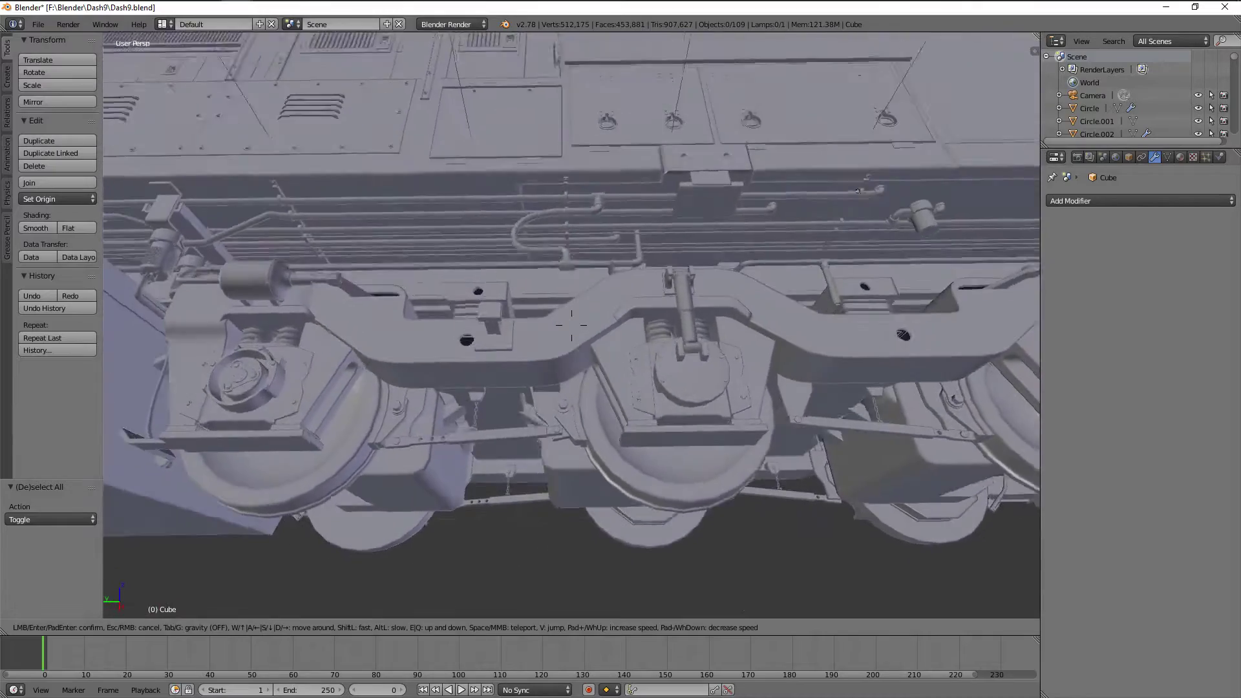
pyautogui.press('a')
pyautogui.press('a')
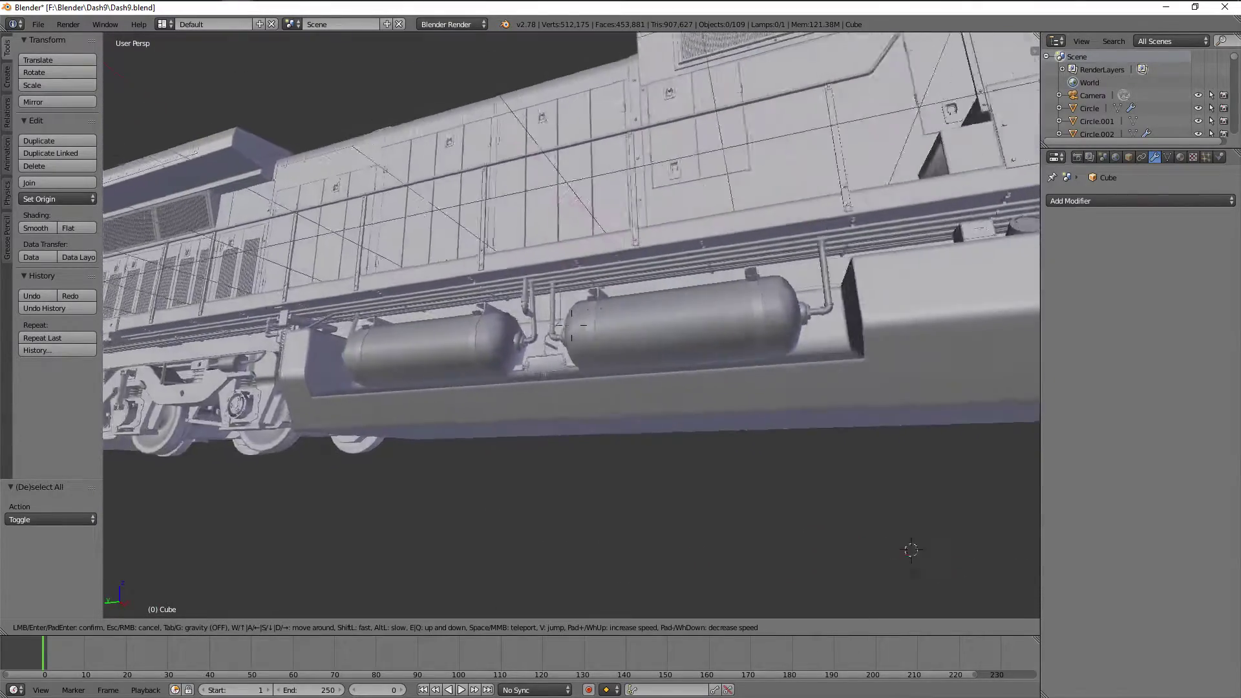
pyautogui.press('w')
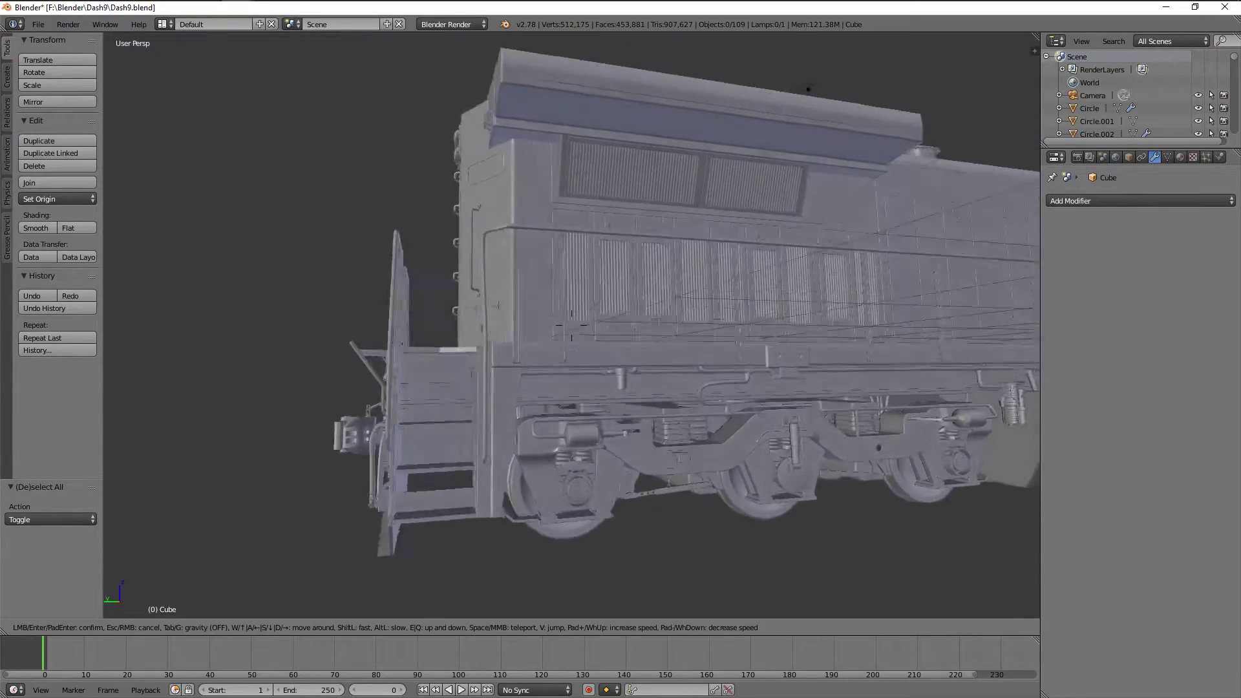
# Rise over the roof, inspect the hose manifold up close, then follow the side railings.
pyautogui.press('e')
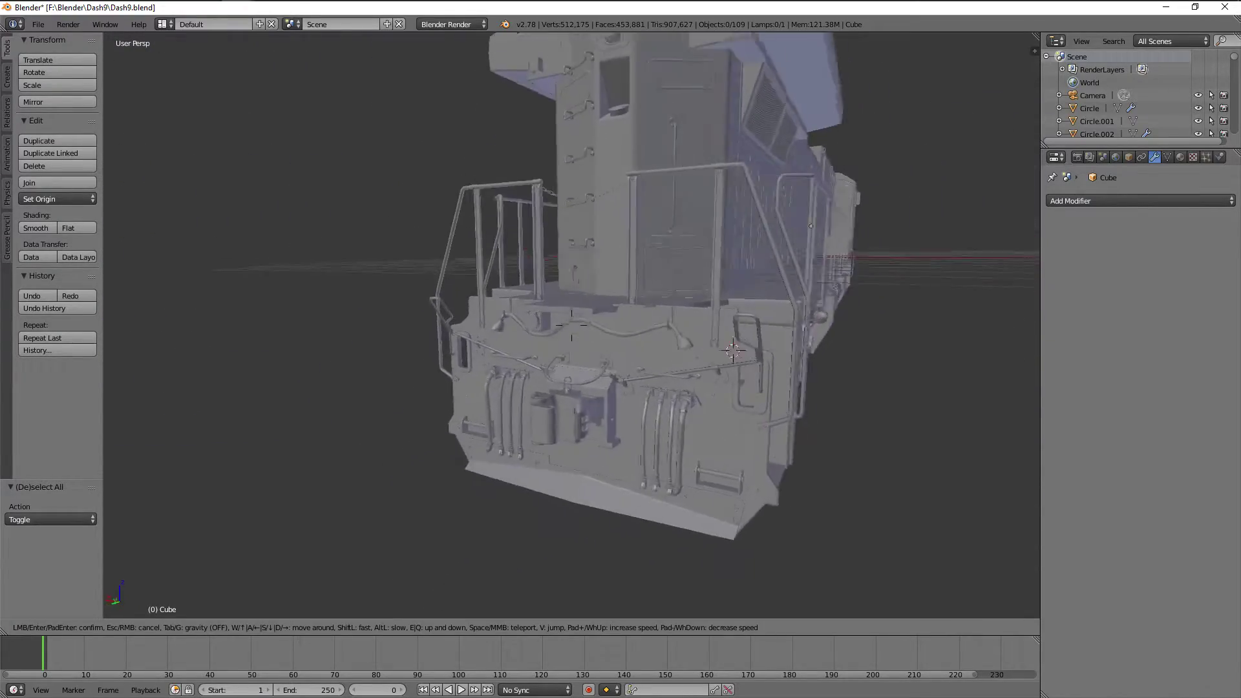
pyautogui.press('w')
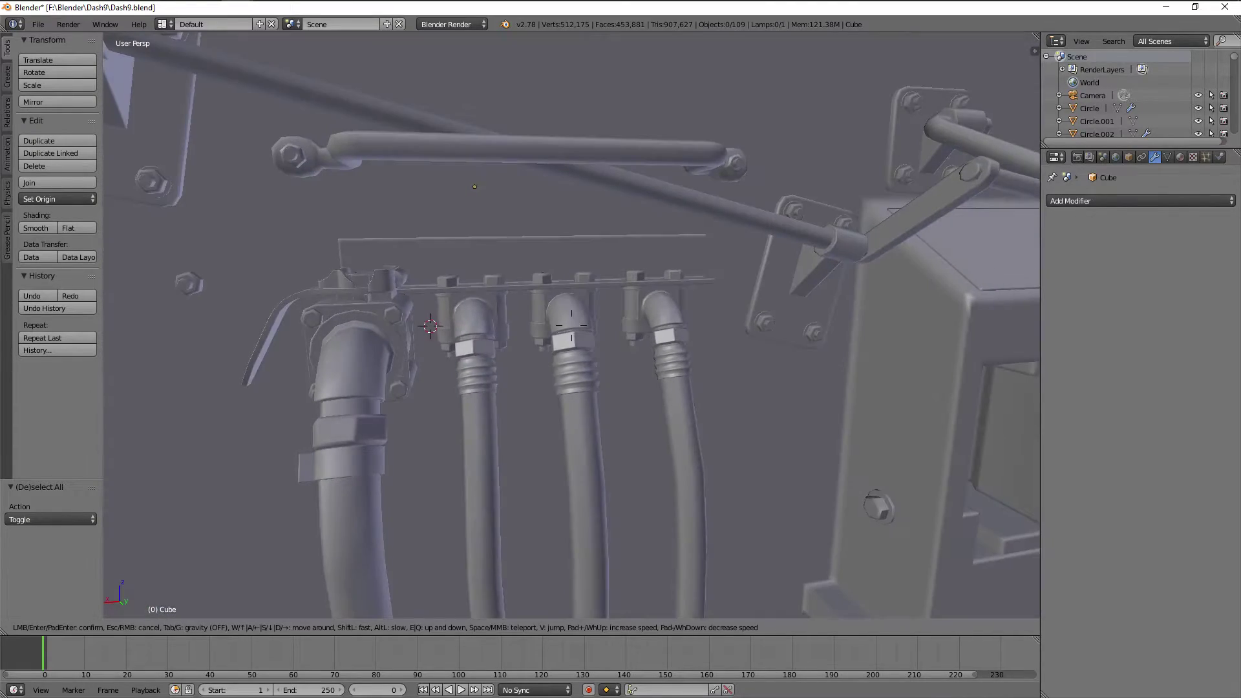
pyautogui.press('s')
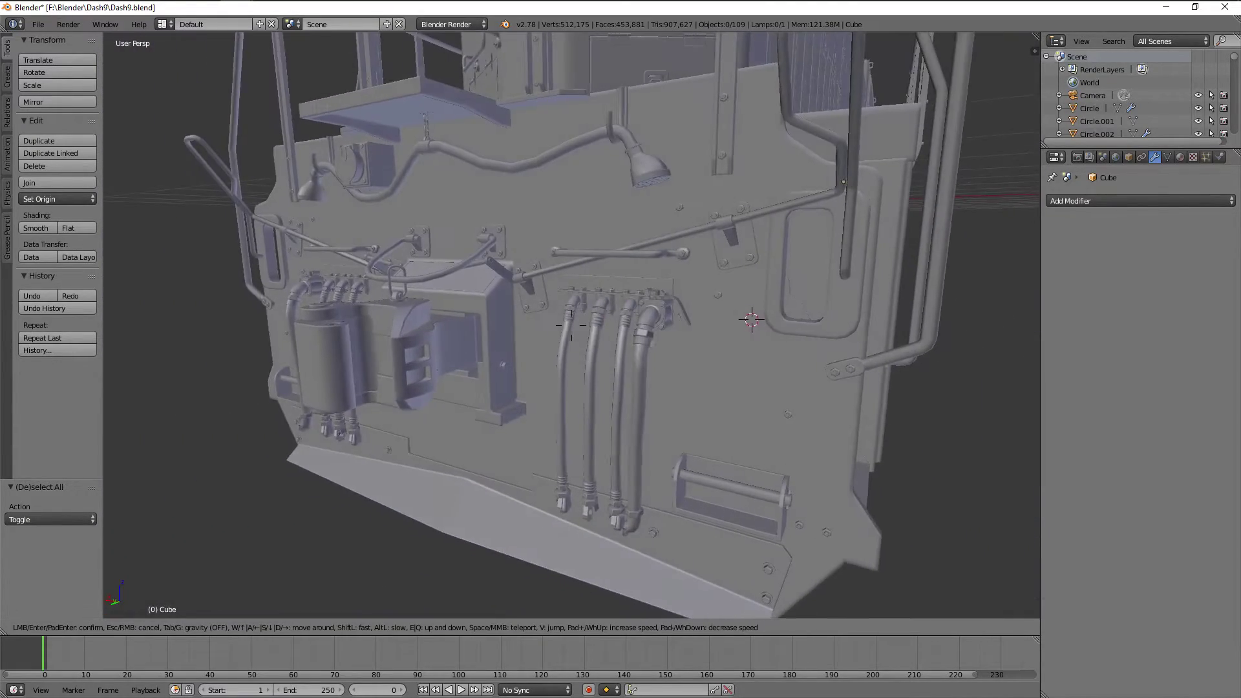
pyautogui.press('w')
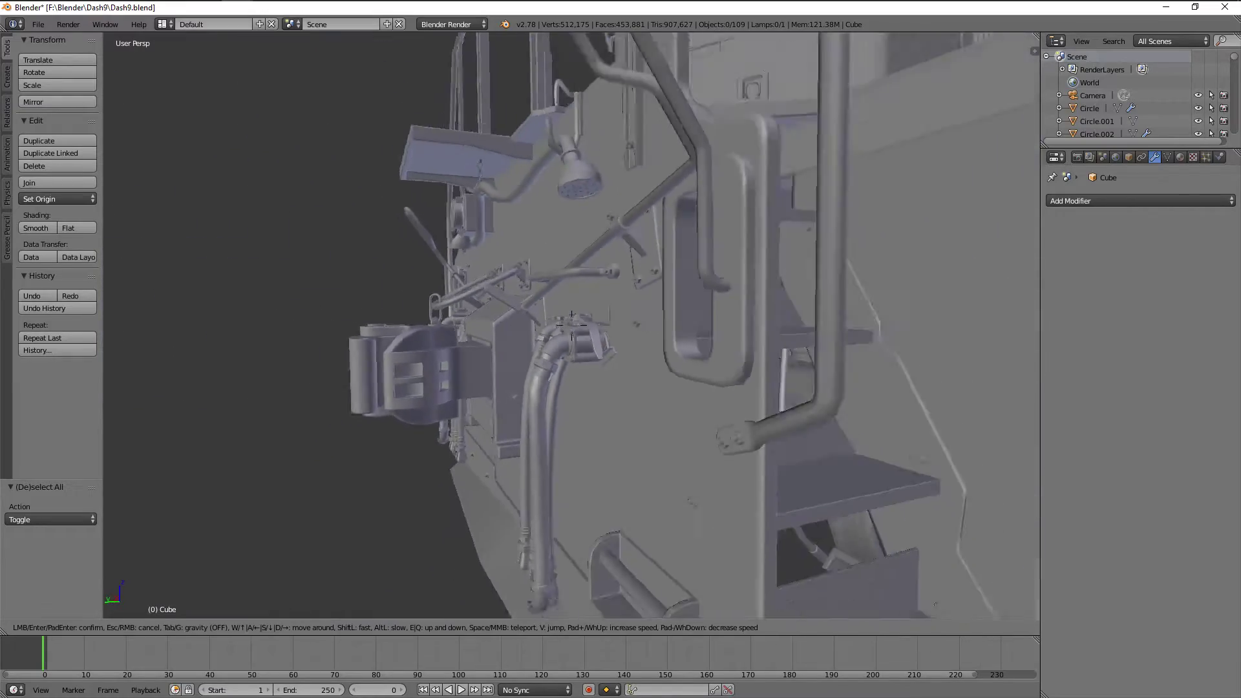
pyautogui.press('w')
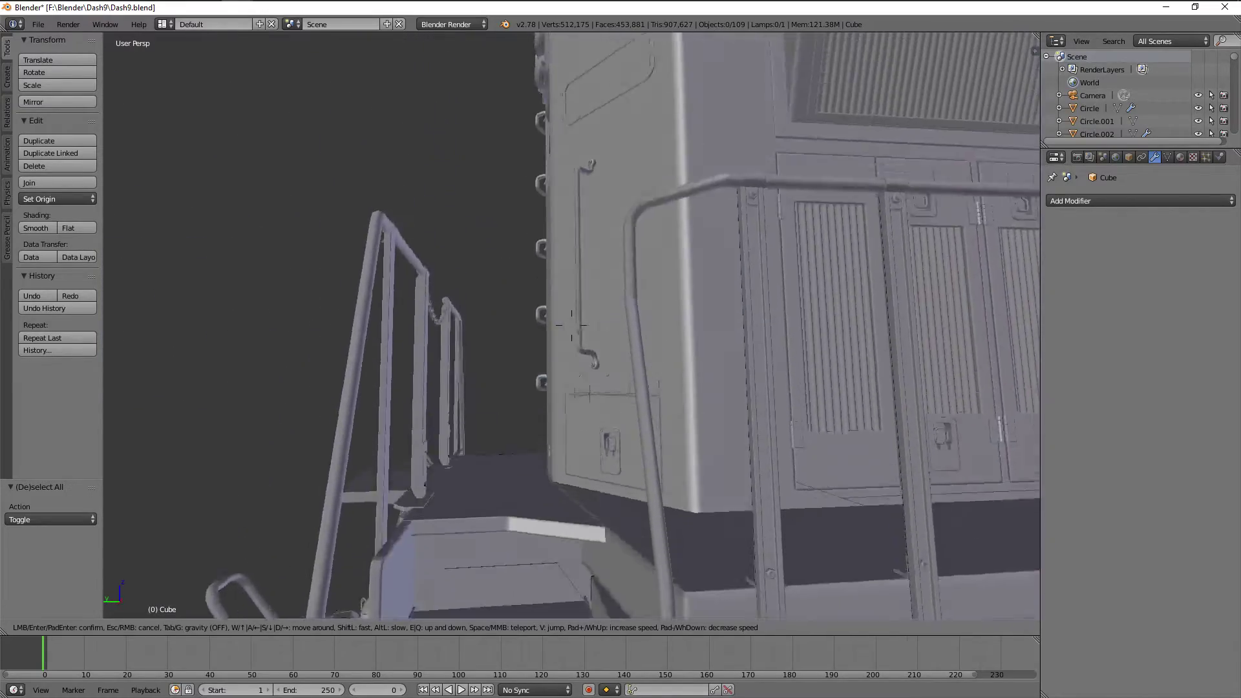
pyautogui.press('w')
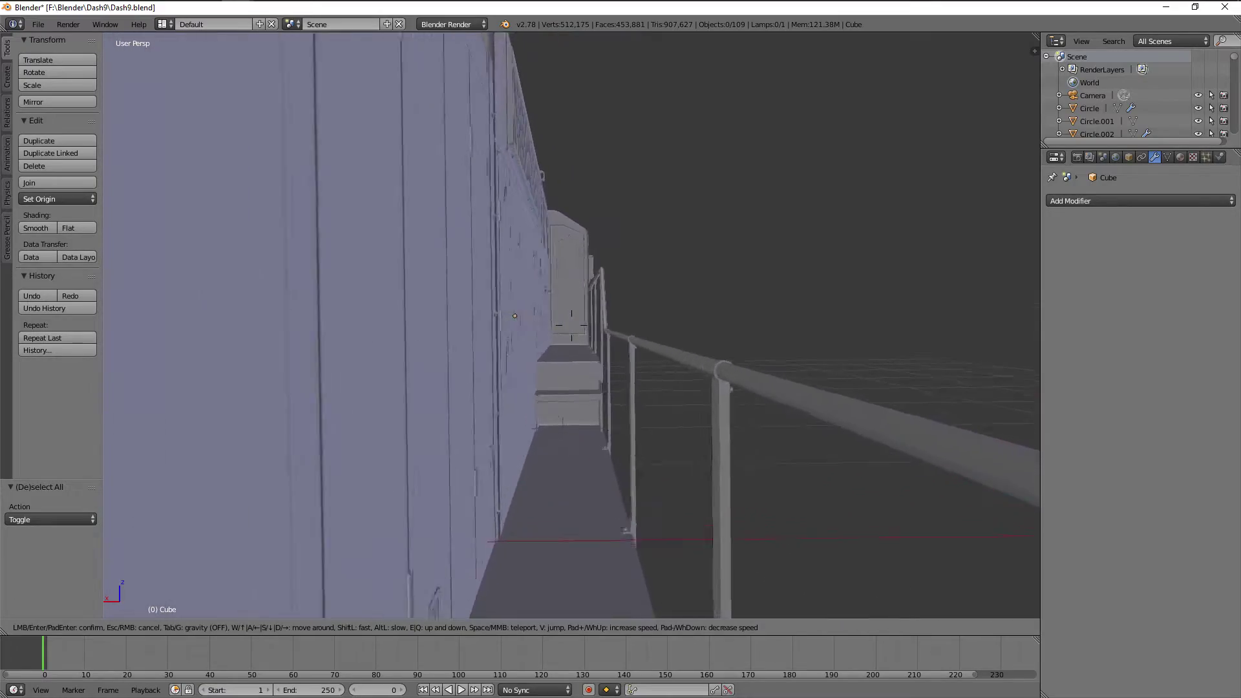
# Walk along the Dash 9's side to the nose headlights, fuel tank, front truck and round grille.
pyautogui.press('s')
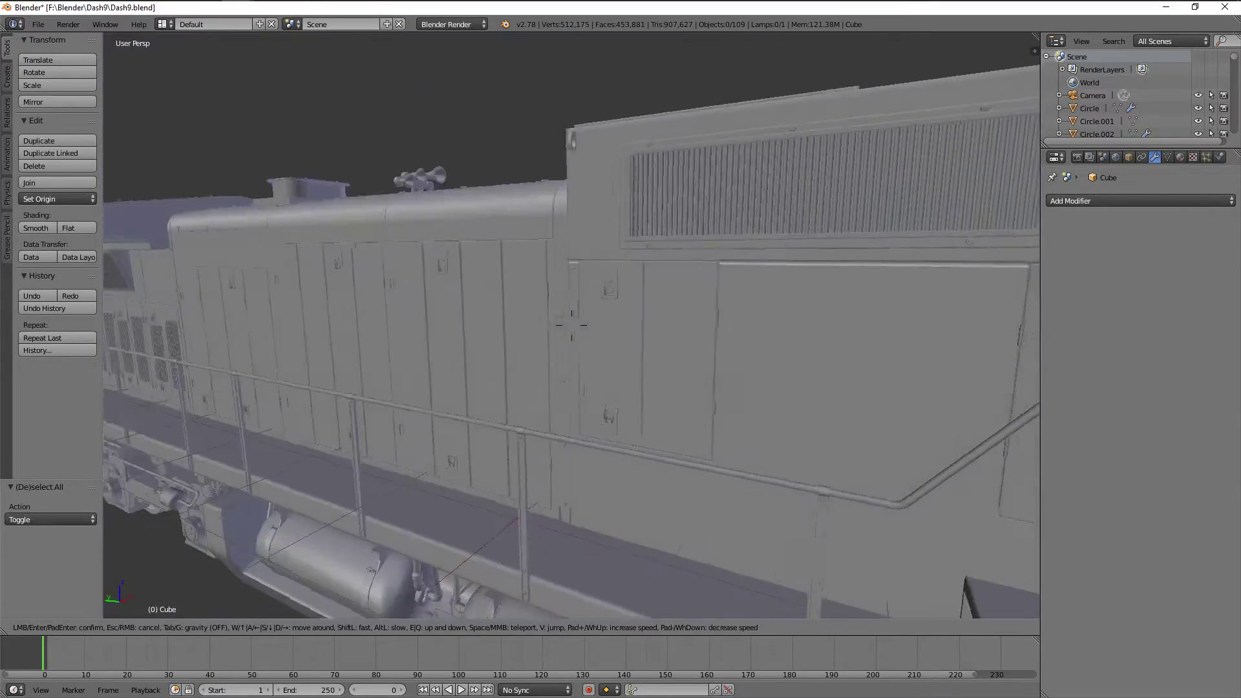
pyautogui.press('w')
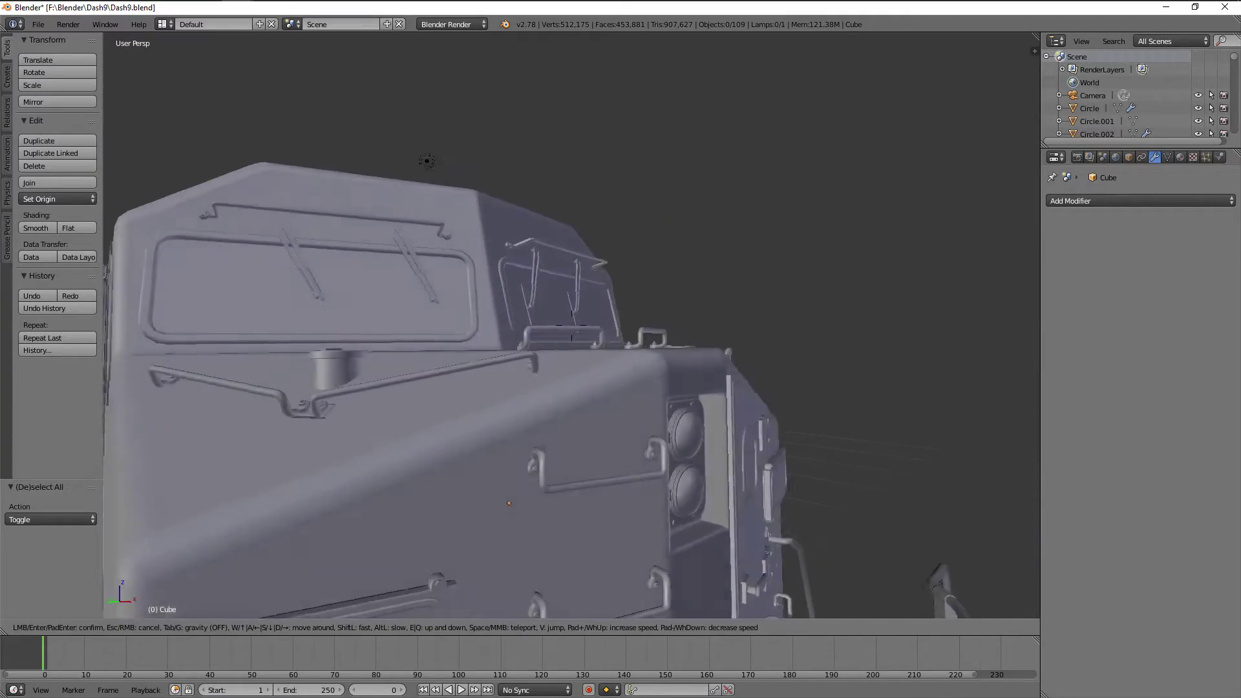
pyautogui.press('q')
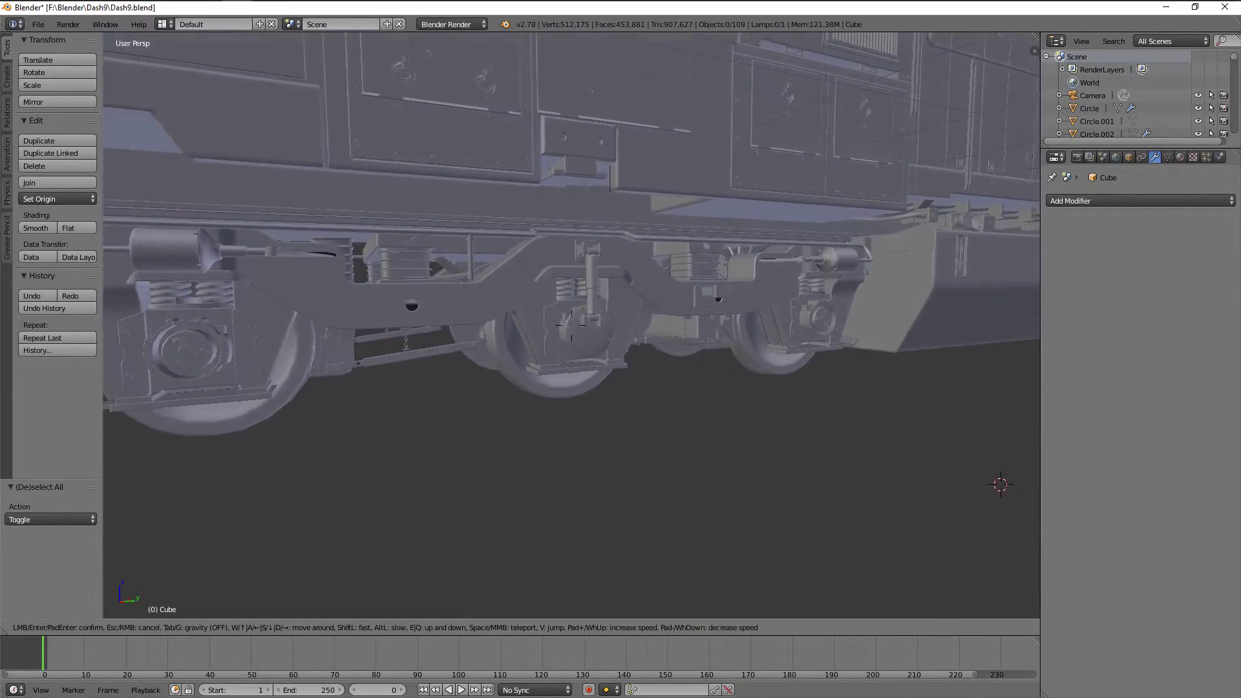
pyautogui.press('d')
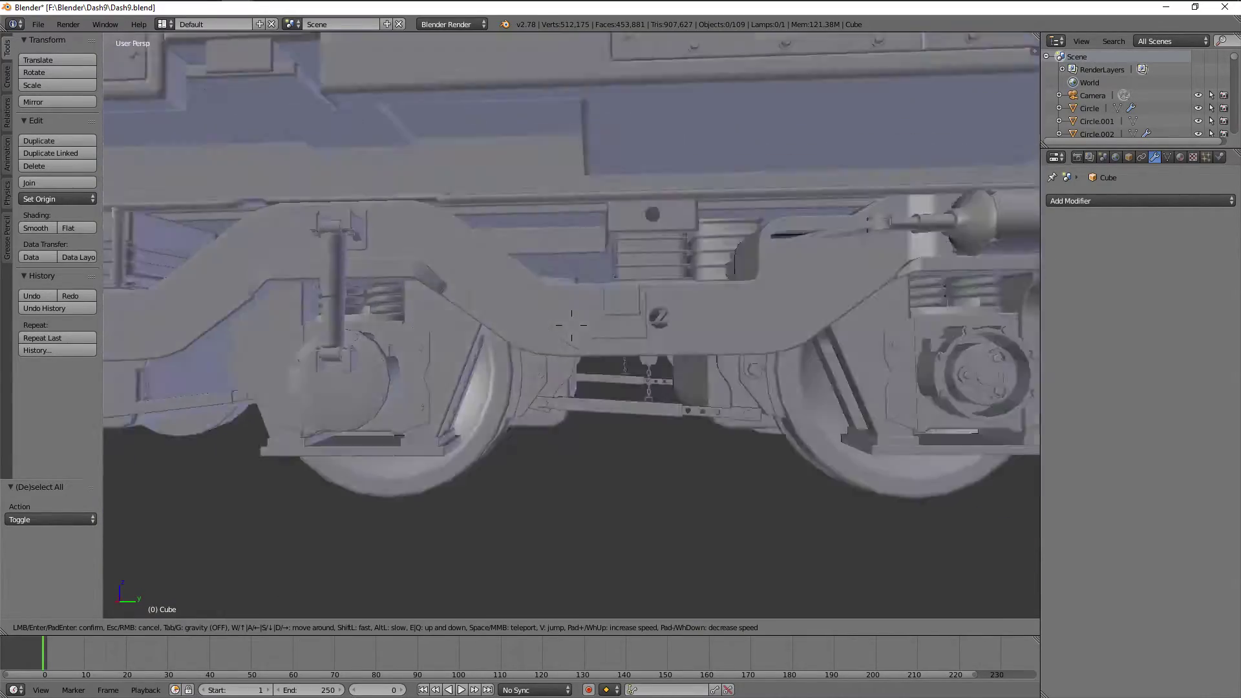
pyautogui.press('d')
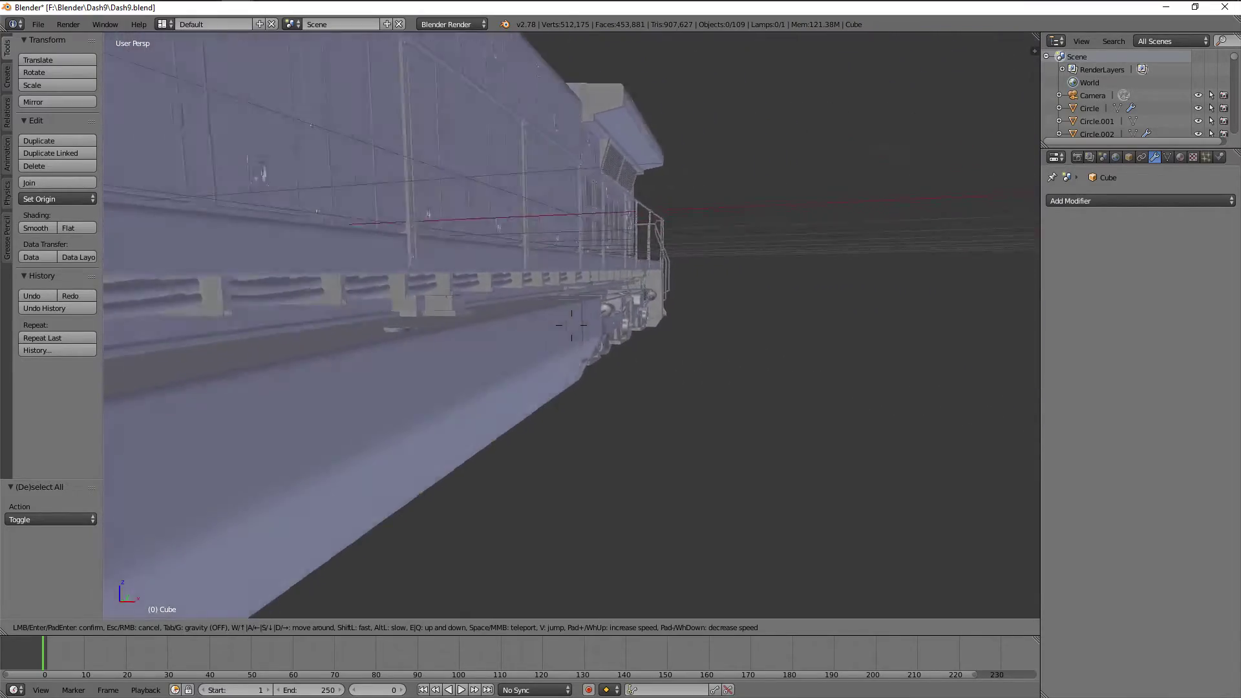
pyautogui.press('a')
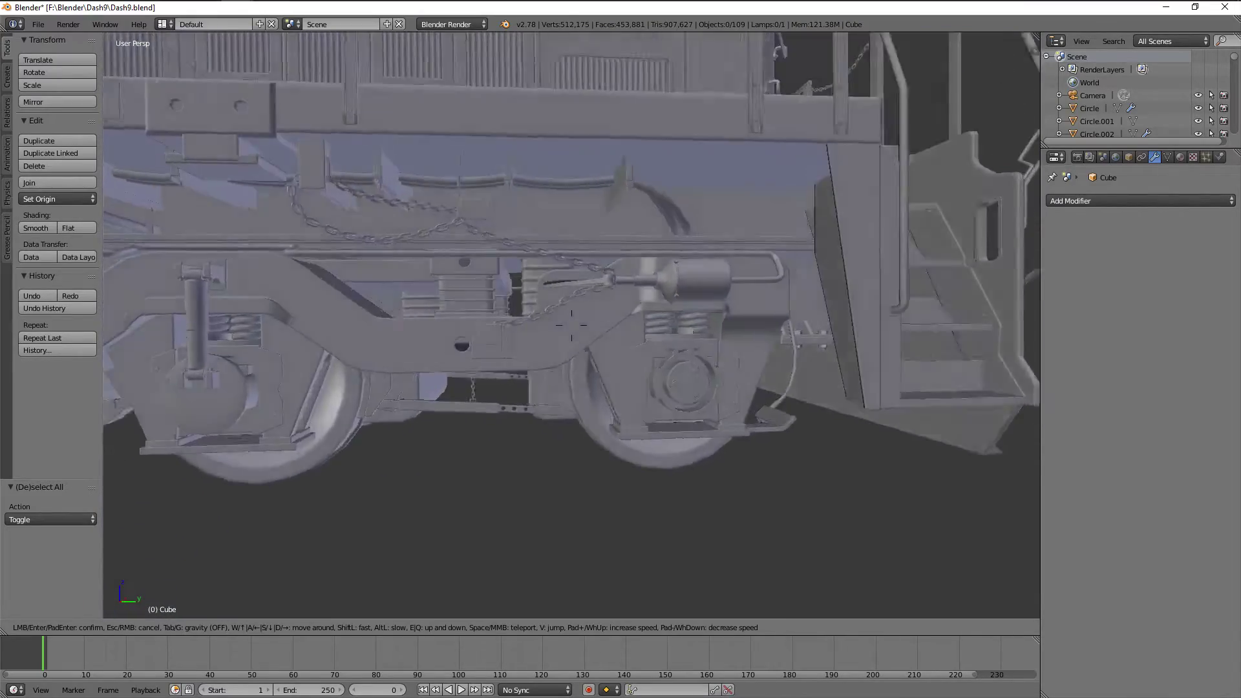
pyautogui.press('w')
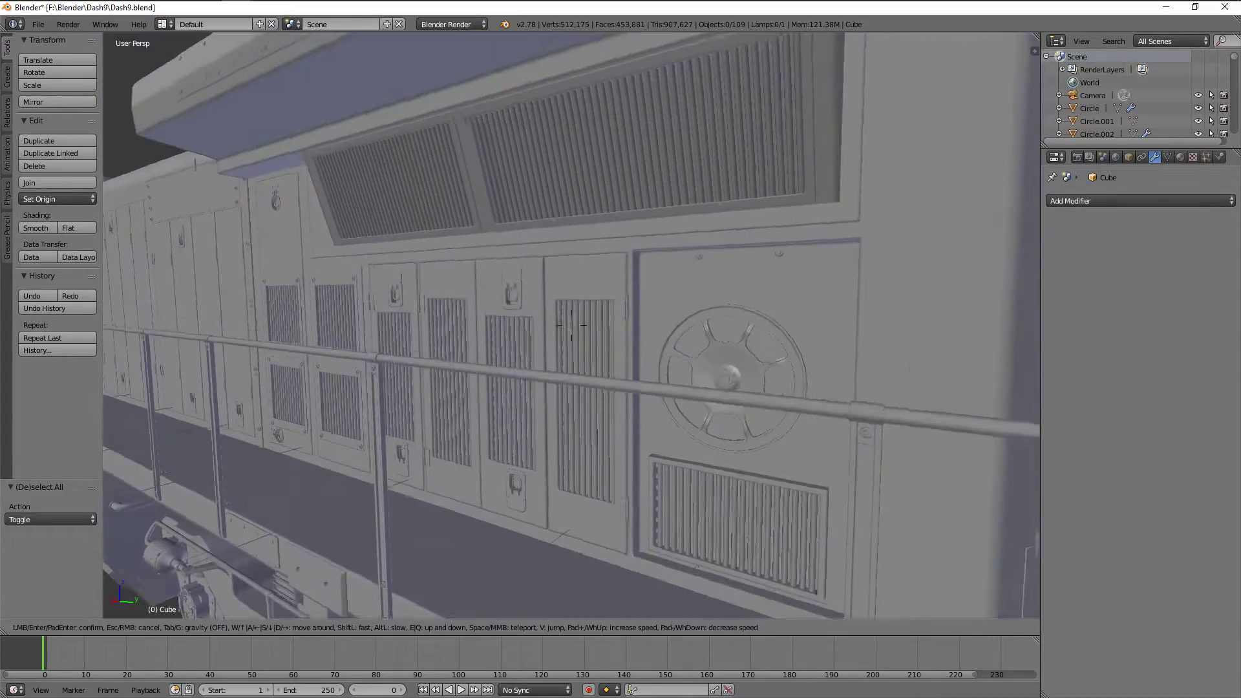
pyautogui.press('a')
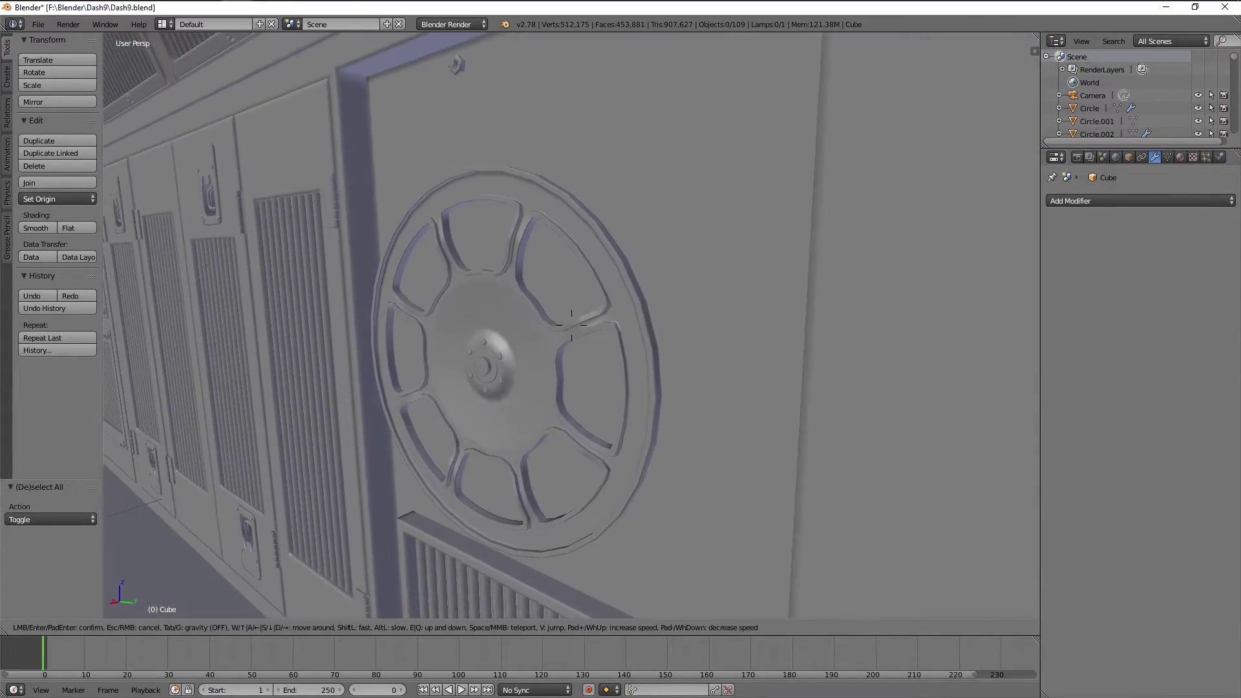
# Inspect the roof horns and locomotive end, pull back to the whole locomotive, then bring up GP30.
pyautogui.press('s')
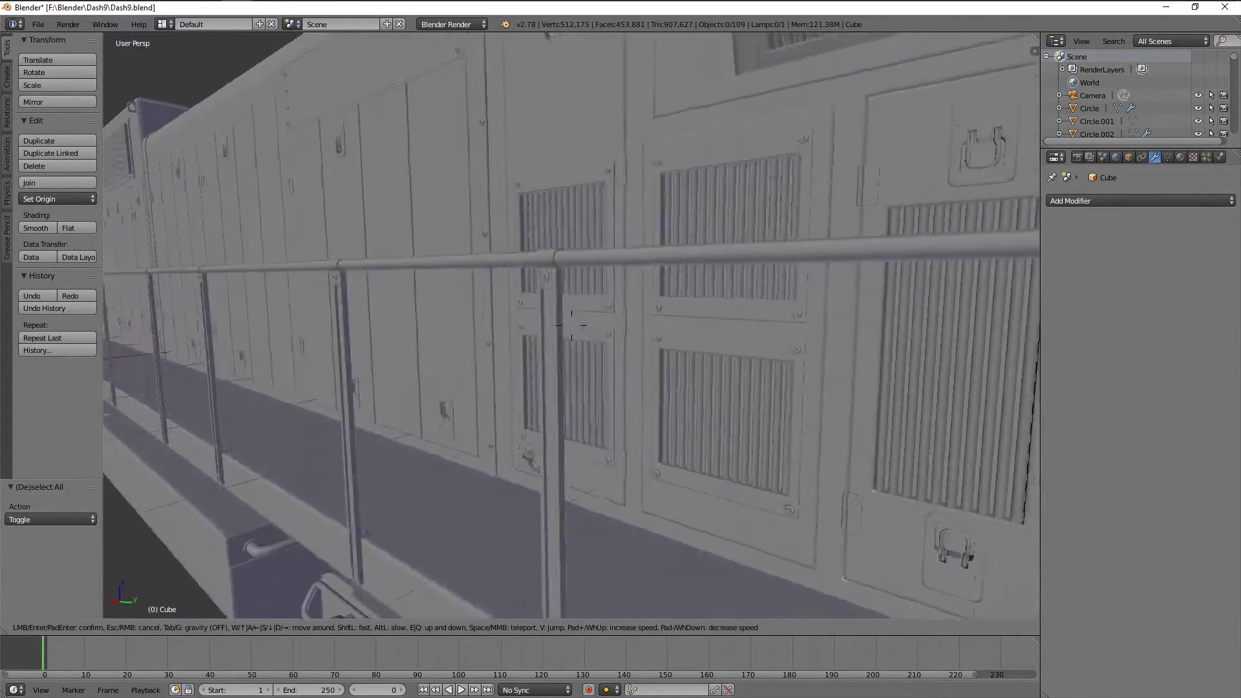
pyautogui.press('e')
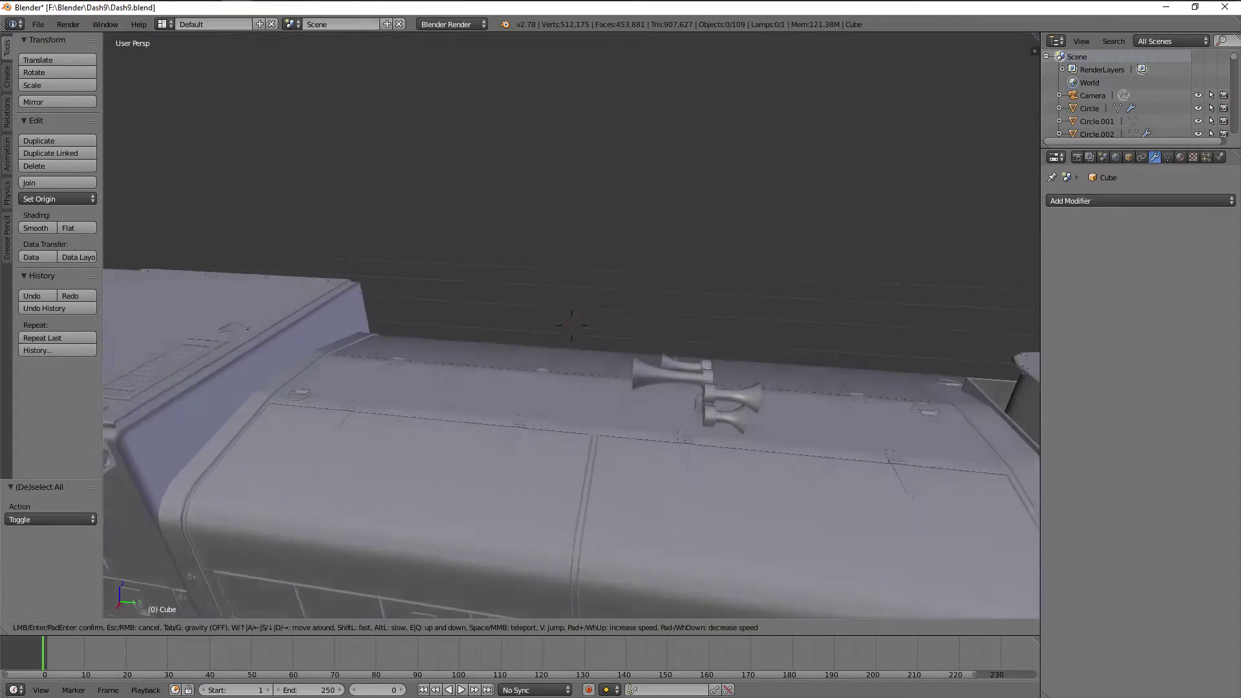
pyautogui.press('s')
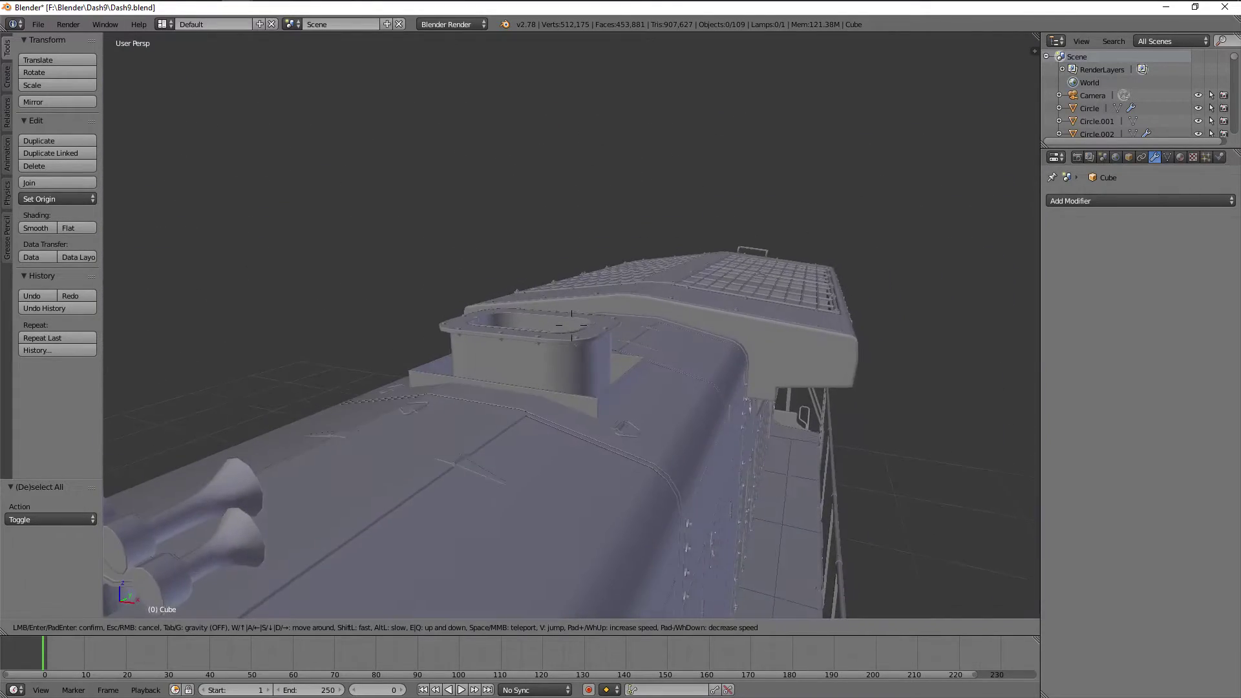
pyautogui.press('s')
pyautogui.press('q')
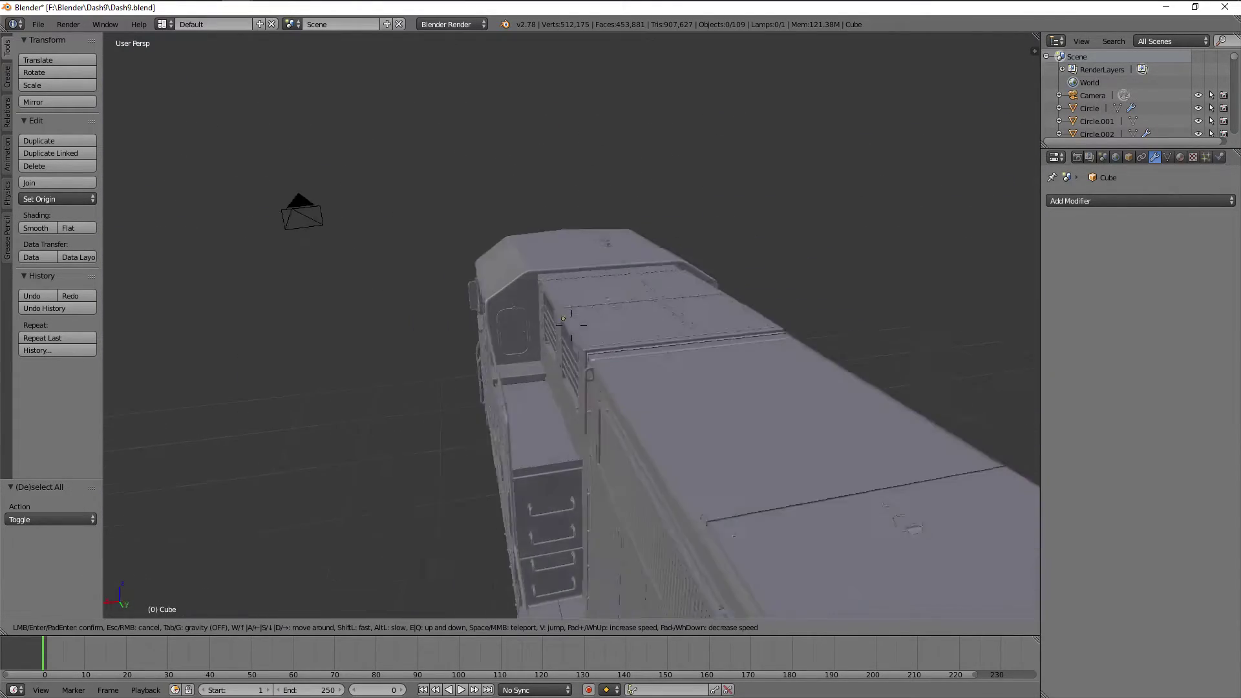
pyautogui.press('s')
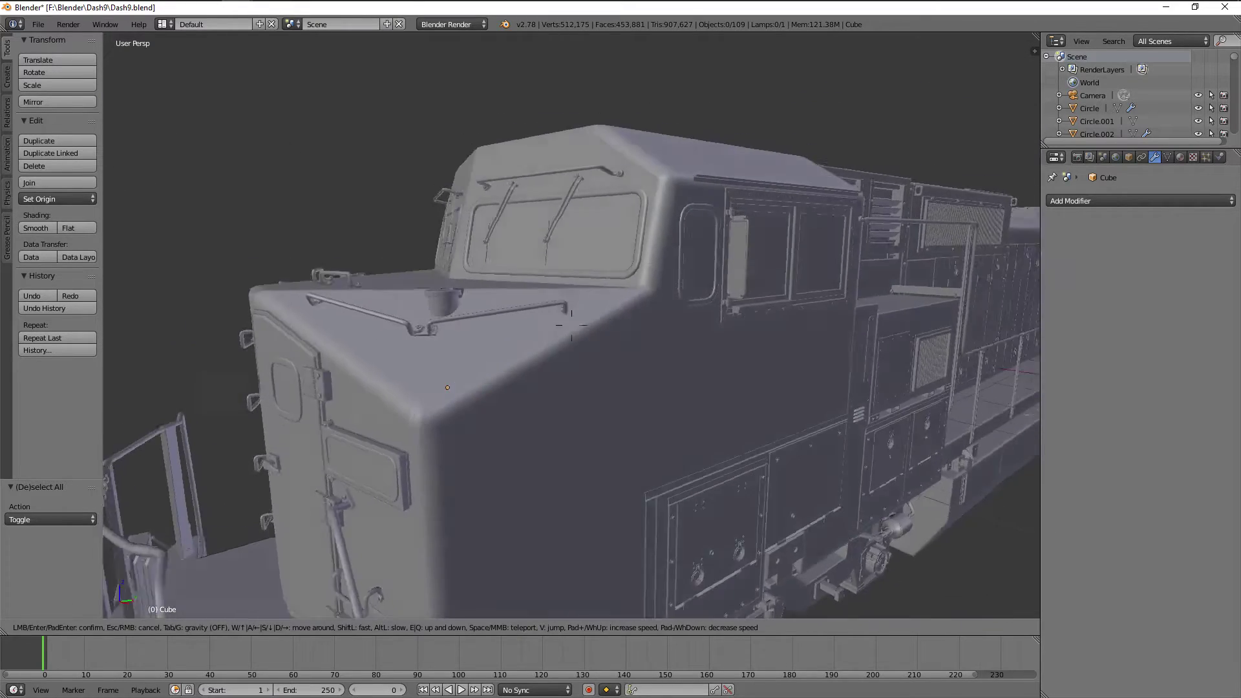
pyautogui.press('q')
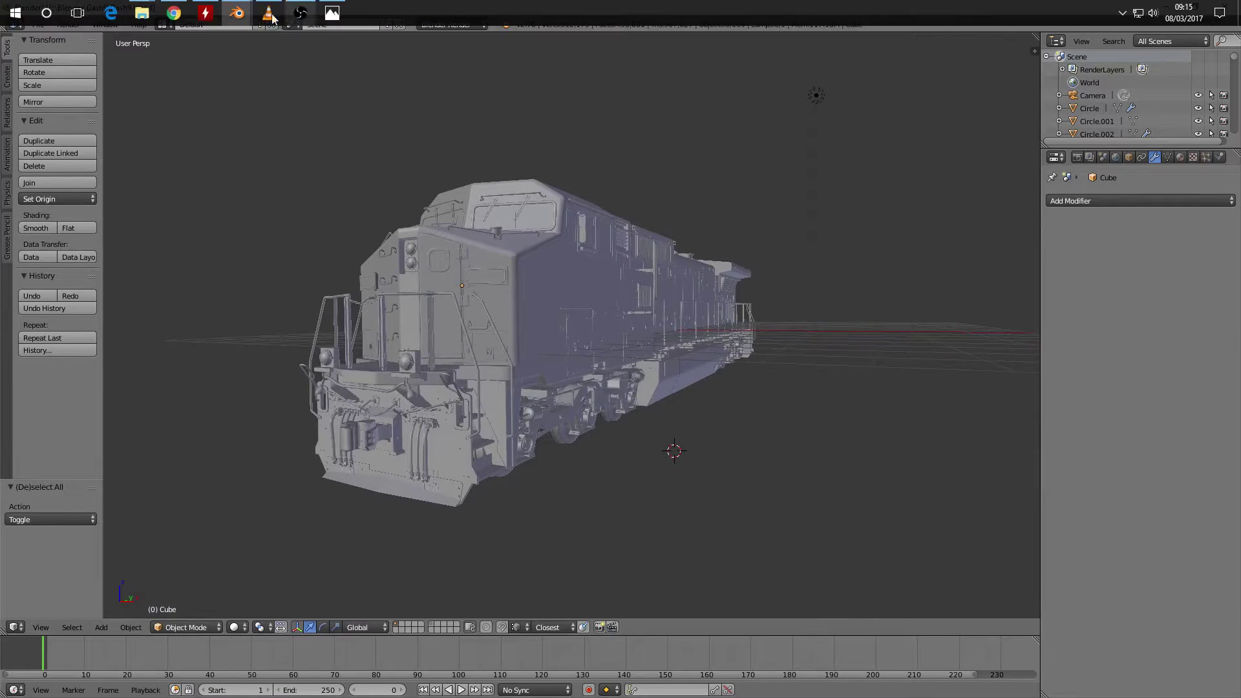
pyautogui.click(247, 73)
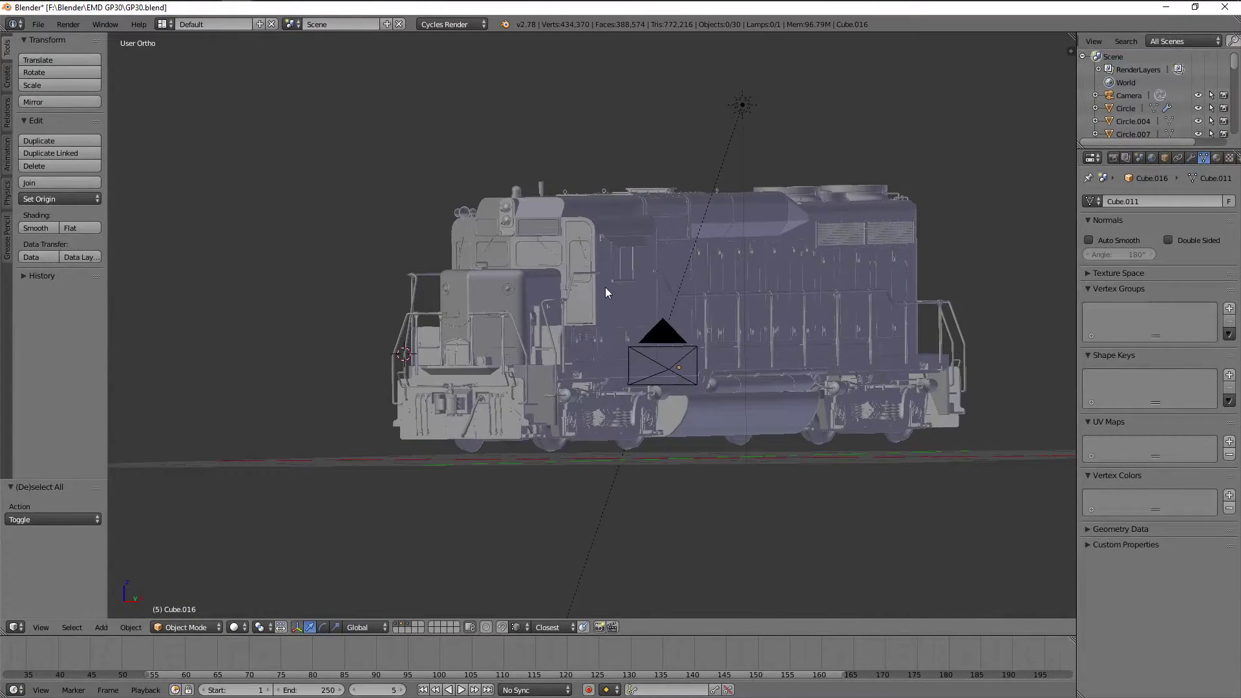
# Walk the GP30 past the hose side panel and front nose to the truck axles and underside.
pyautogui.hotkey('shift', 'f')
pyautogui.press('d')
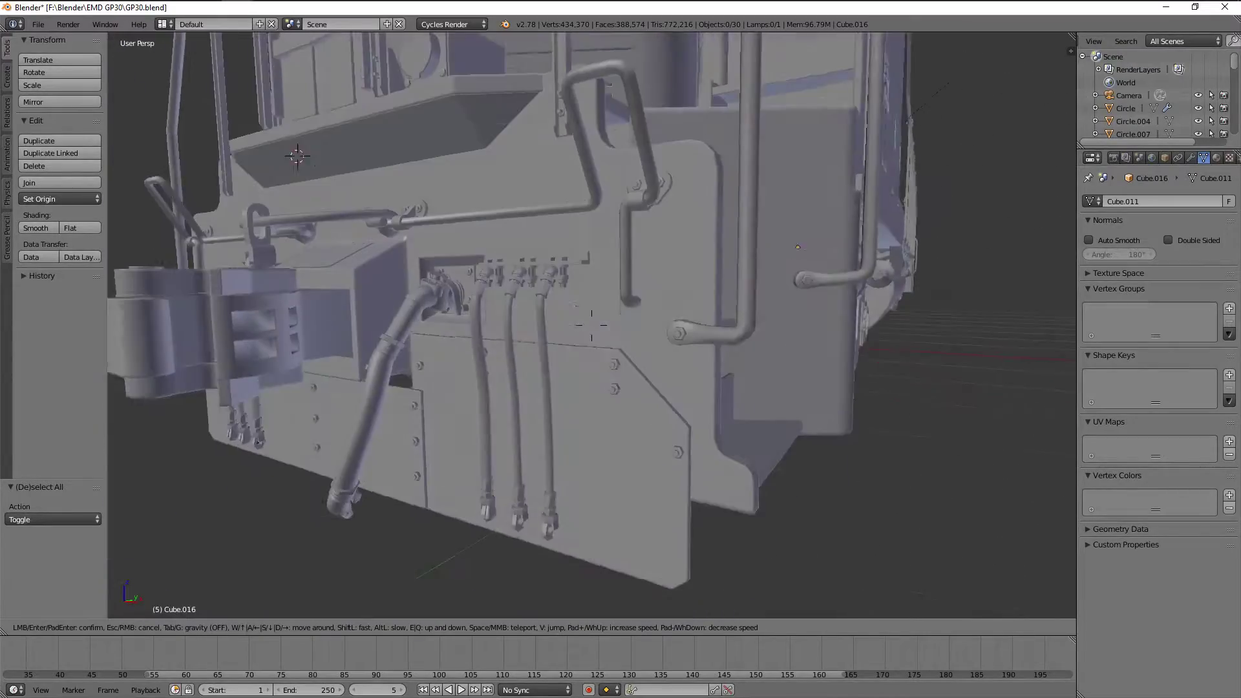
pyautogui.press('s')
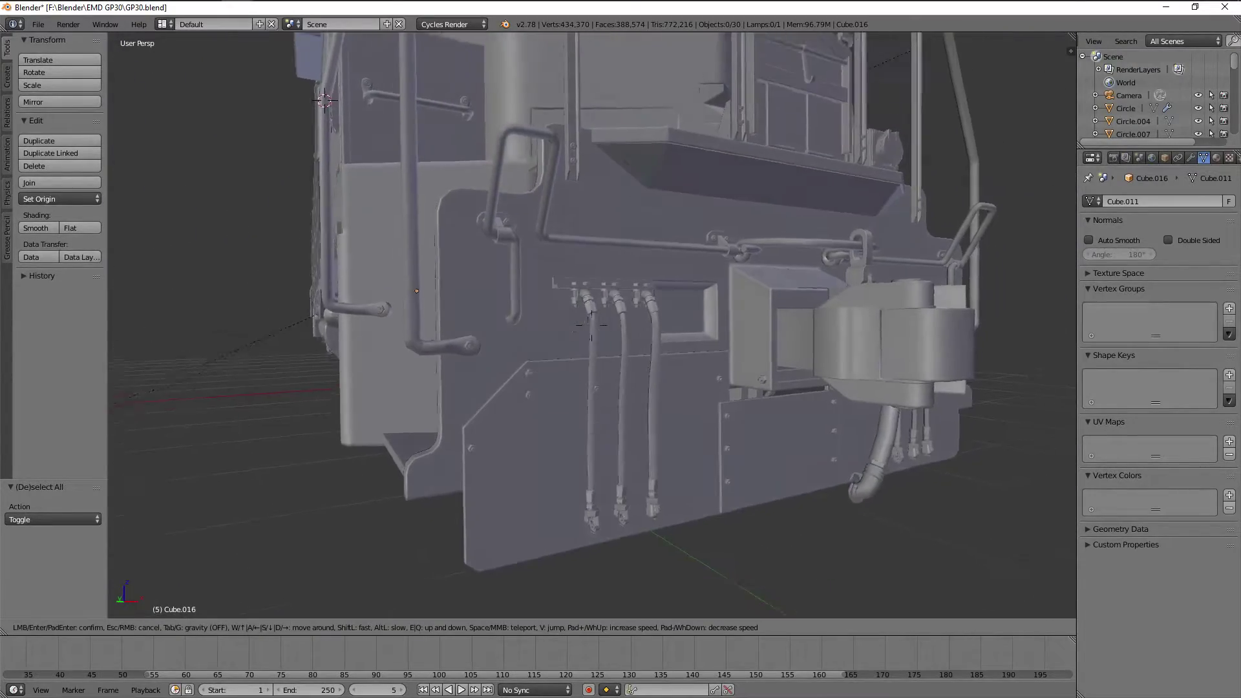
pyautogui.press('a')
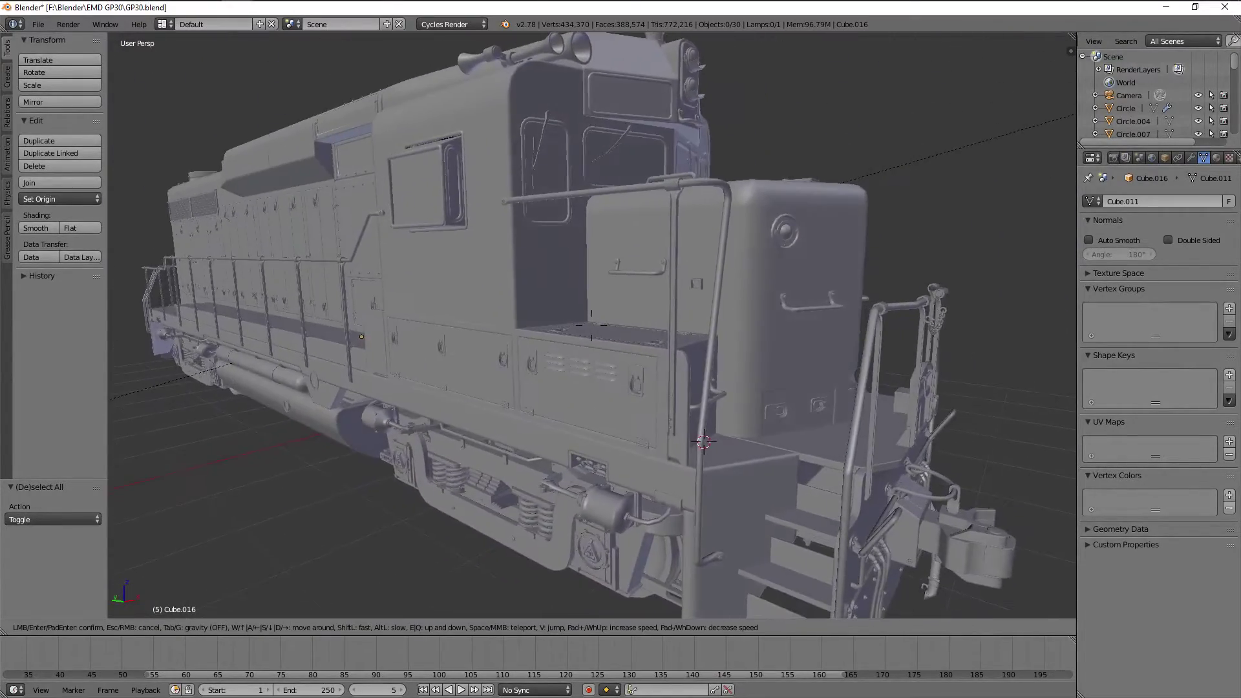
pyautogui.press('a')
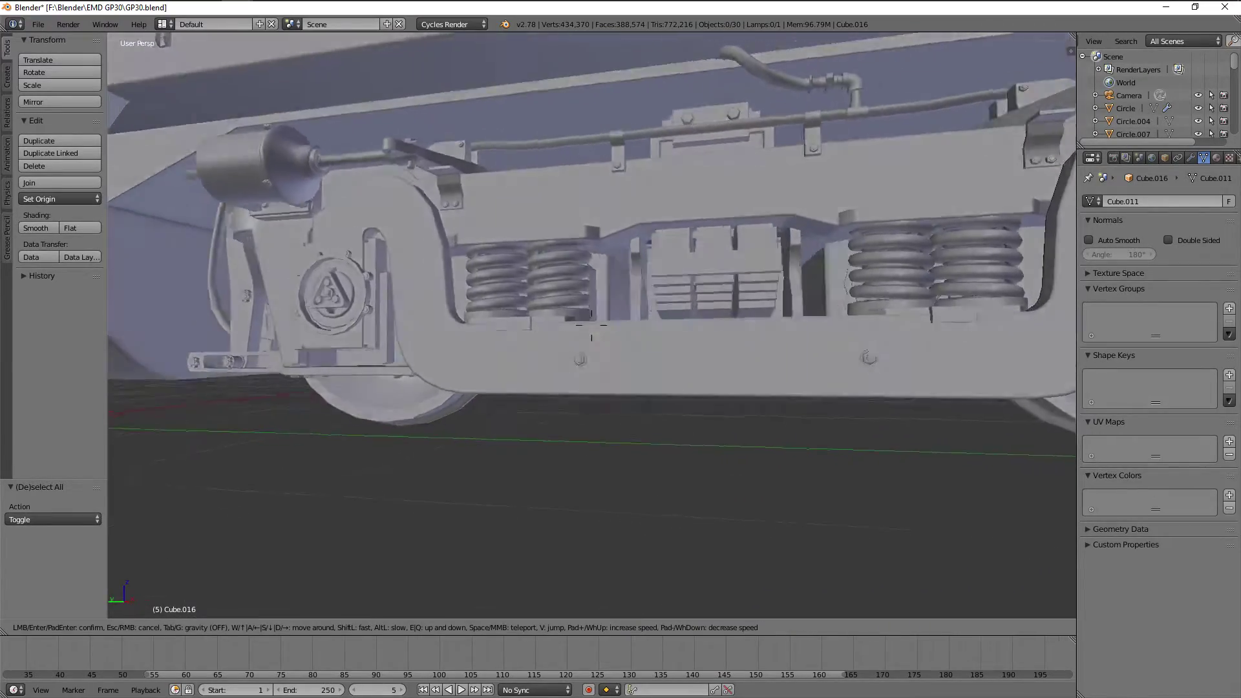
pyautogui.press('d')
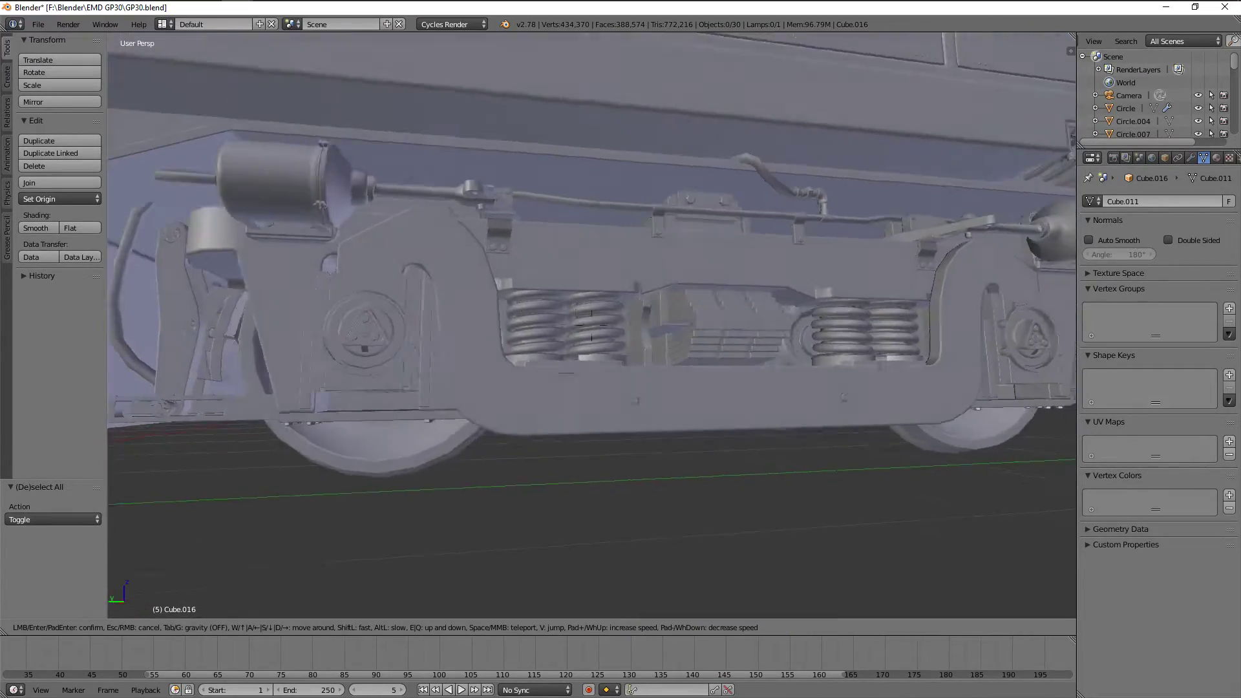
pyautogui.press('s')
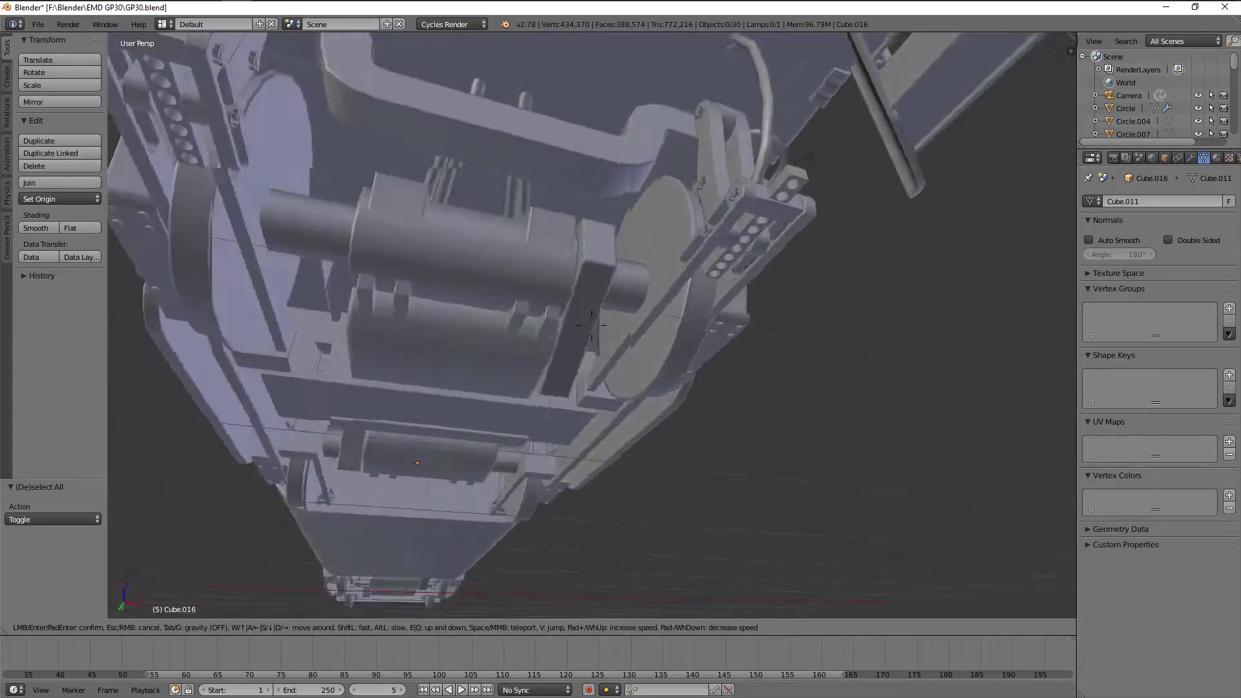
# Inspect the cab, hood doors, railing, front hose panel and the brake cylinder and springs.
pyautogui.press('w')
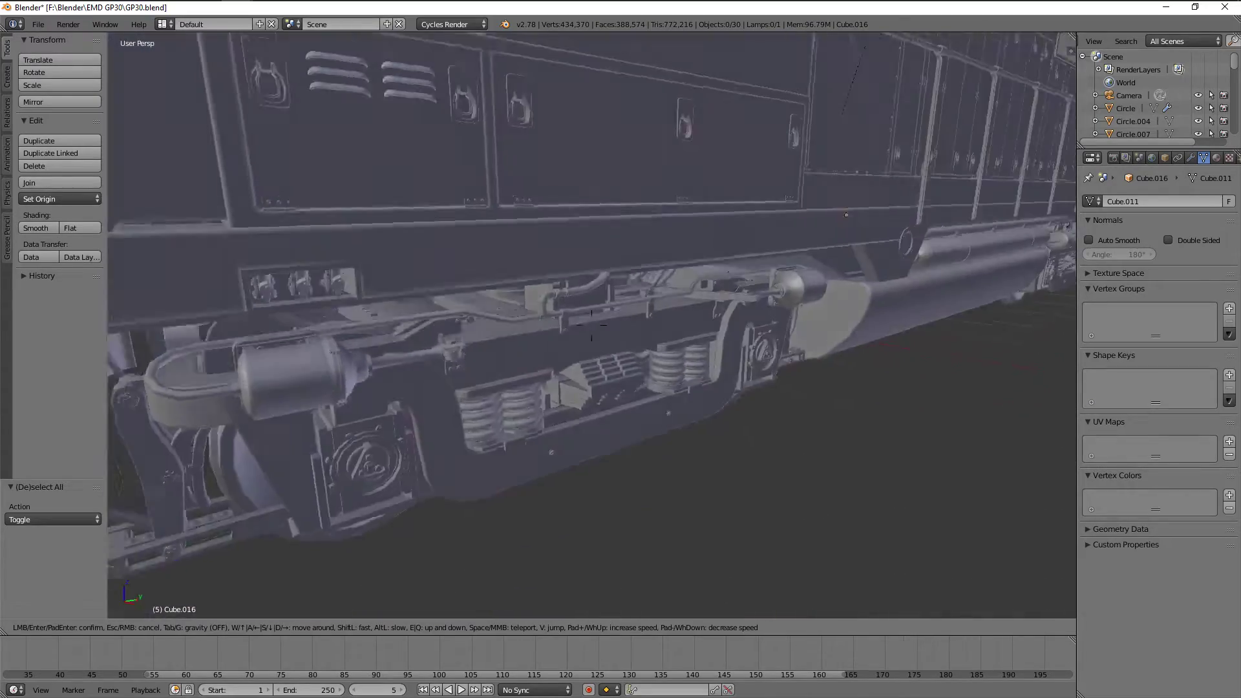
pyautogui.press('d')
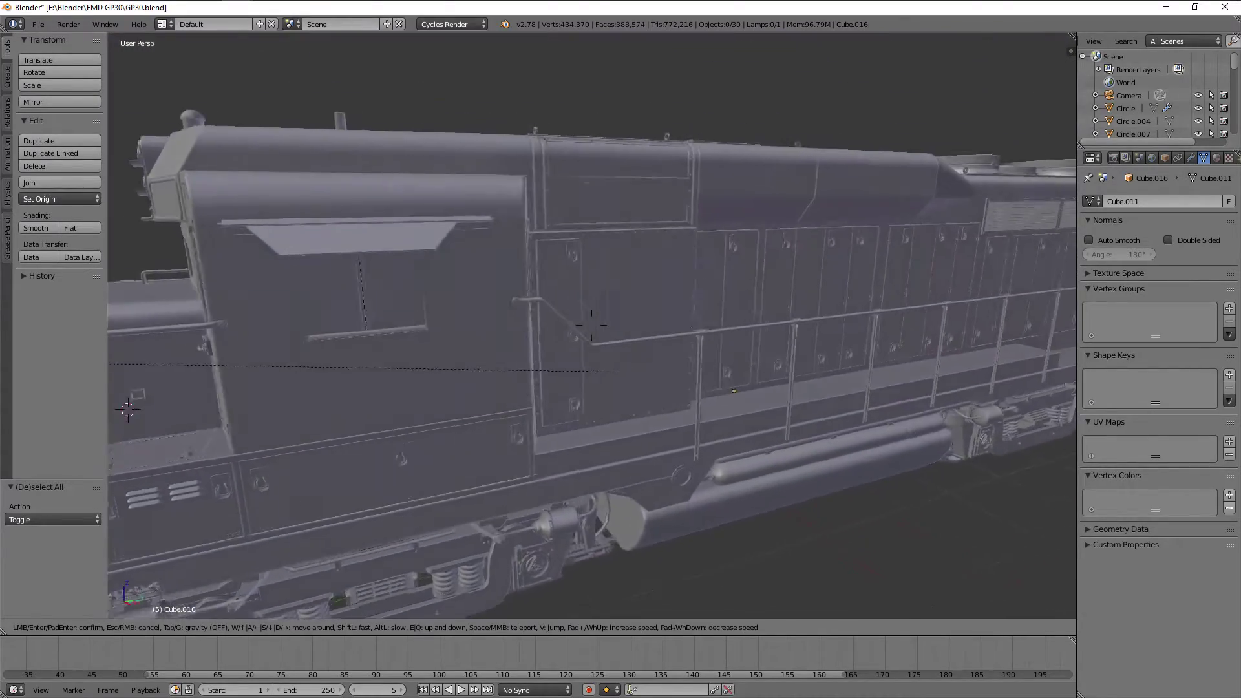
pyautogui.press('w')
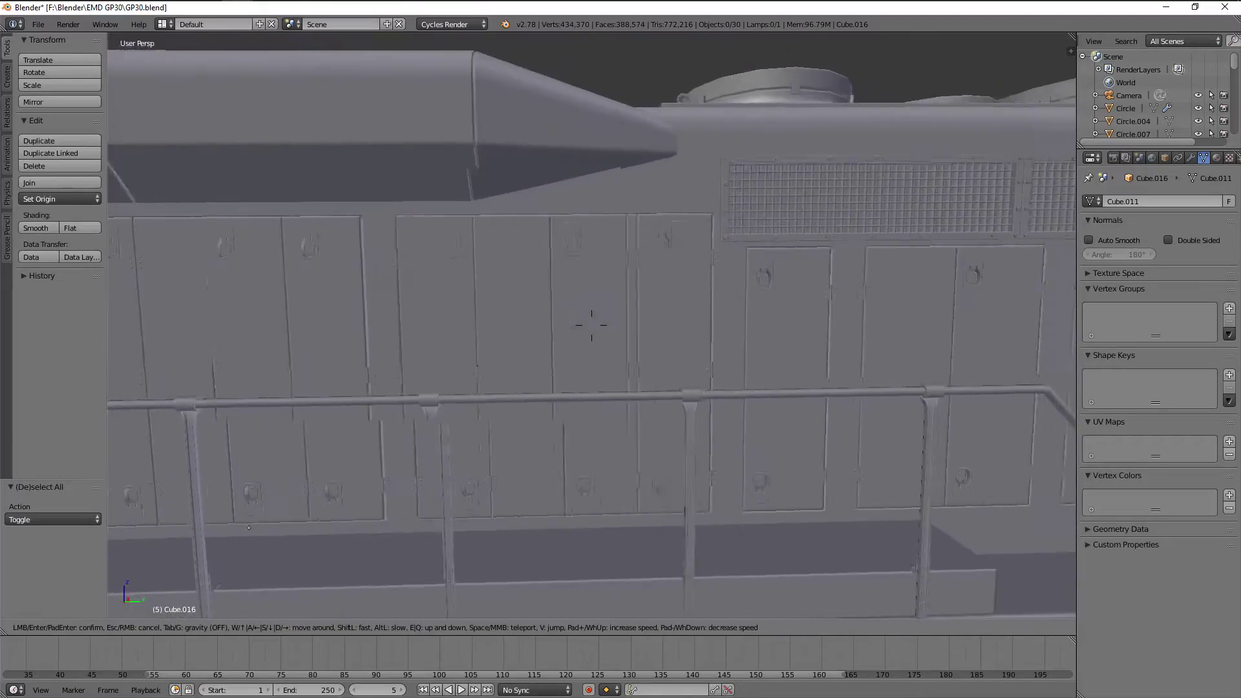
pyautogui.press('s')
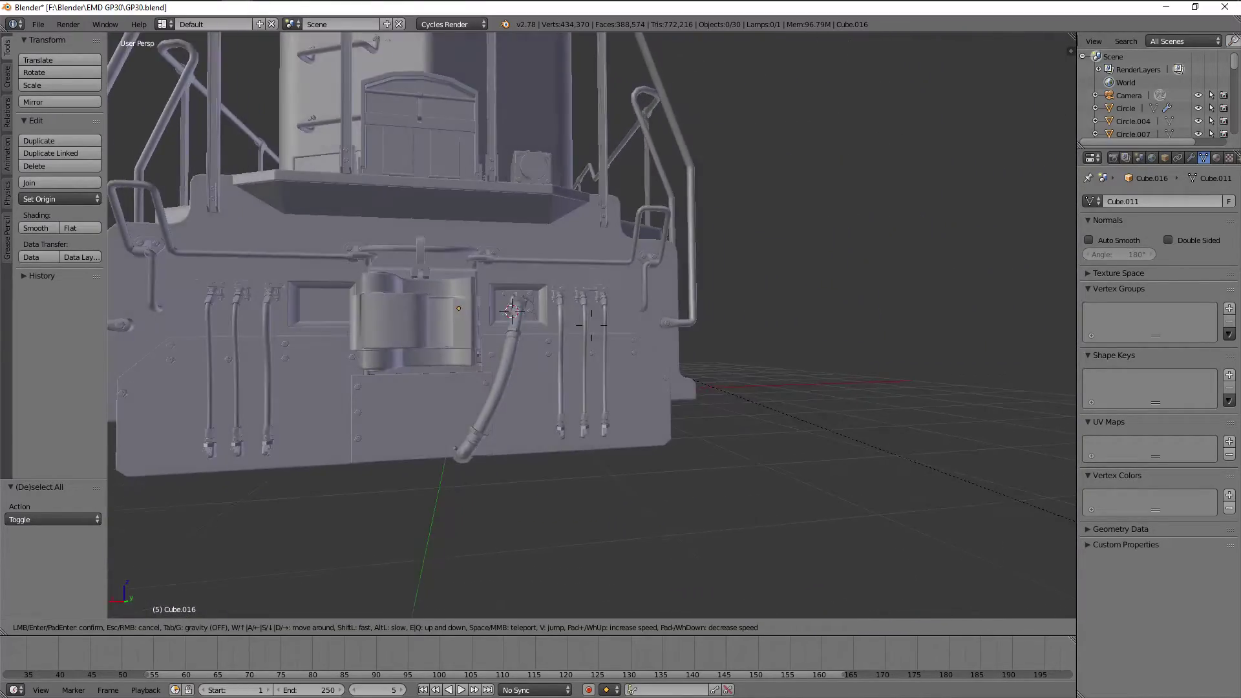
pyautogui.press('w')
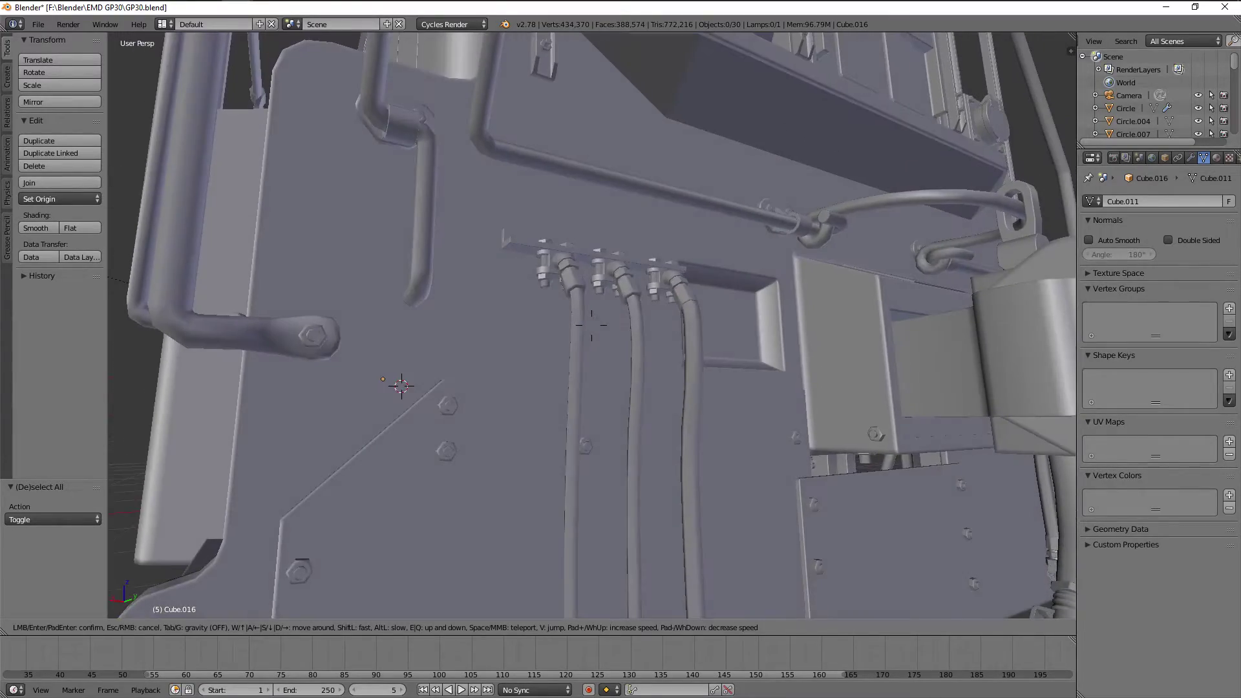
pyautogui.press('s')
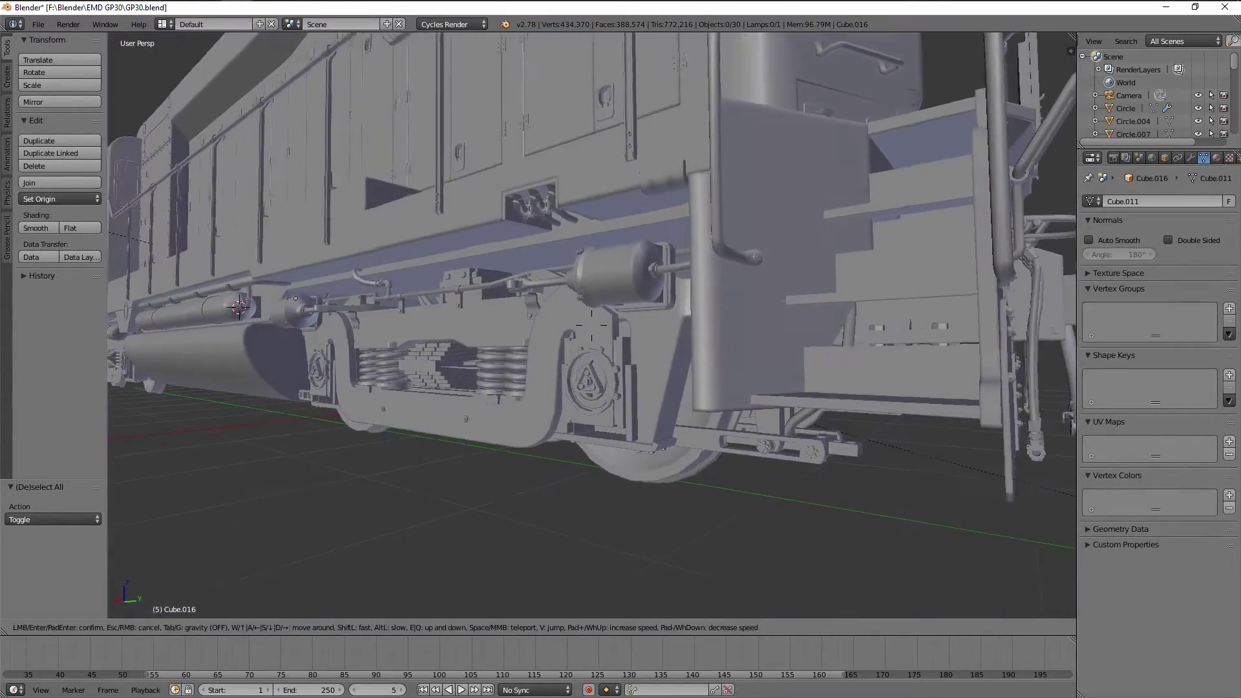
pyautogui.press('w')
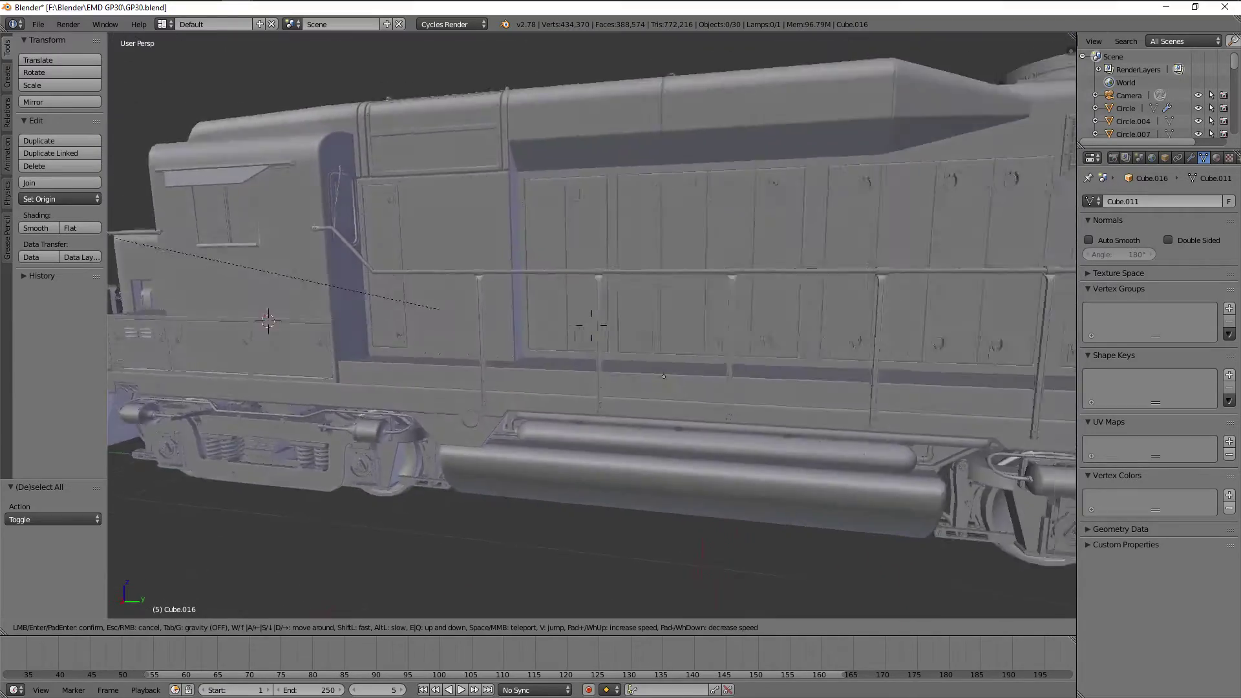
# Look down on the roof fans, descend to the trucks and valve panel, then view the whole side.
pyautogui.press('e')
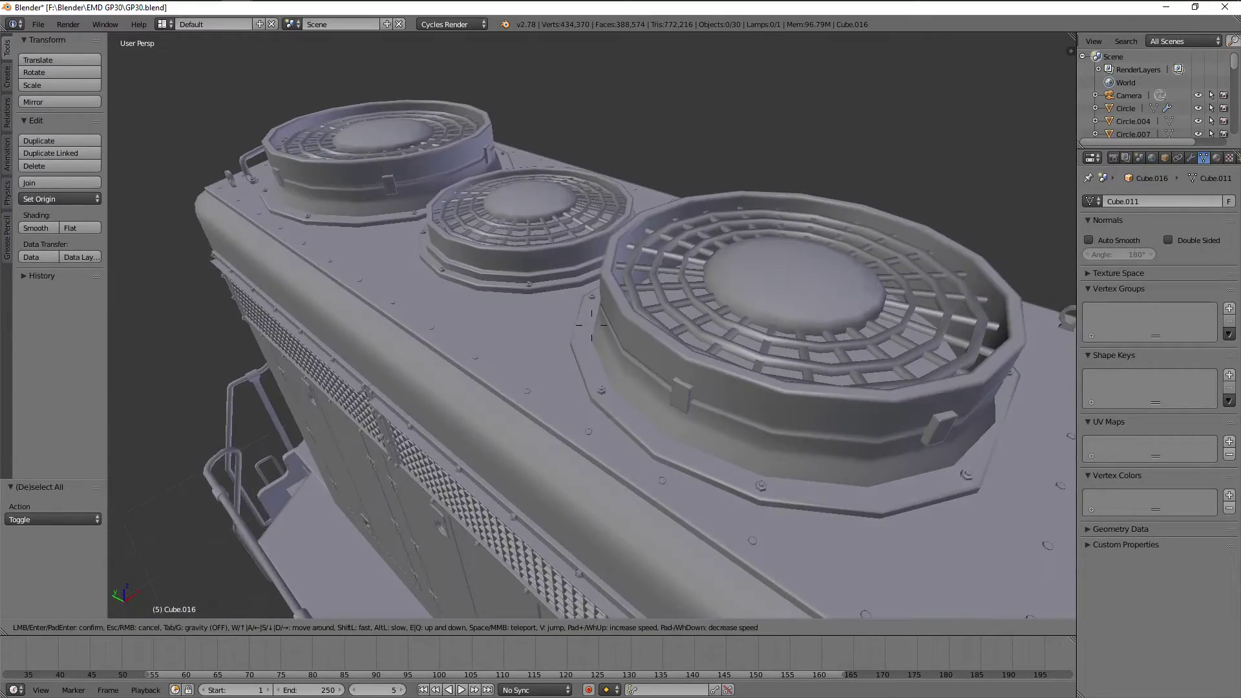
pyautogui.press('q')
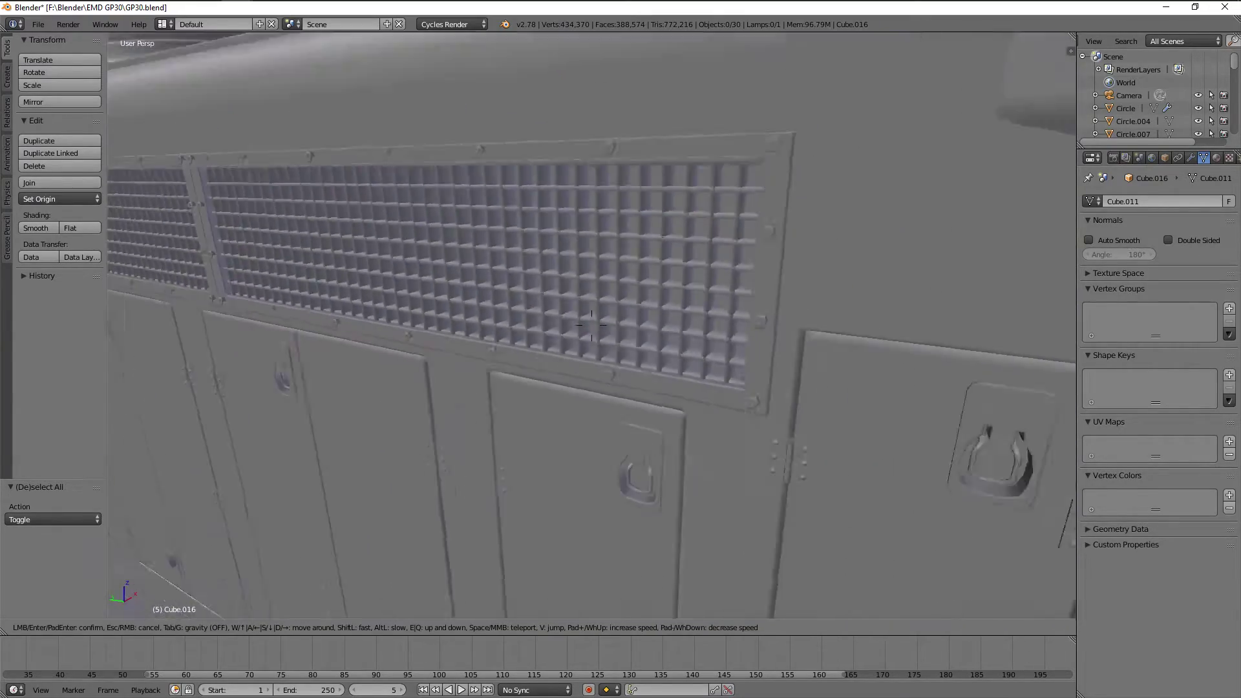
pyautogui.press('q')
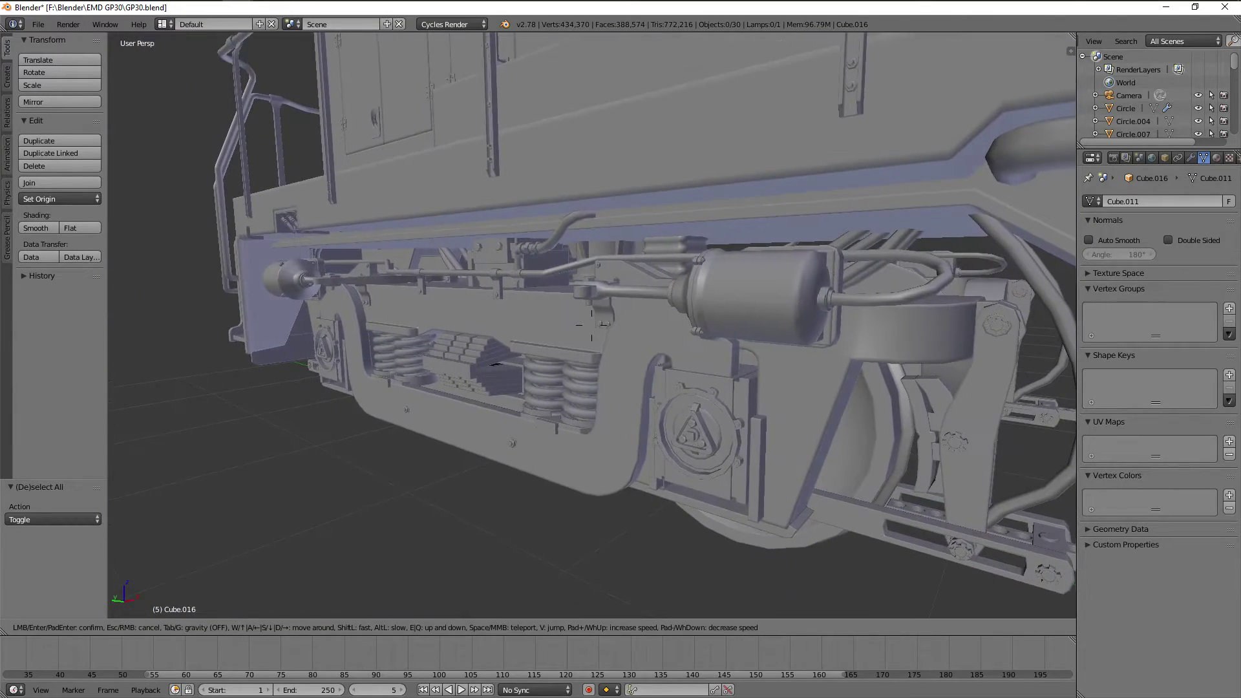
pyautogui.press('d')
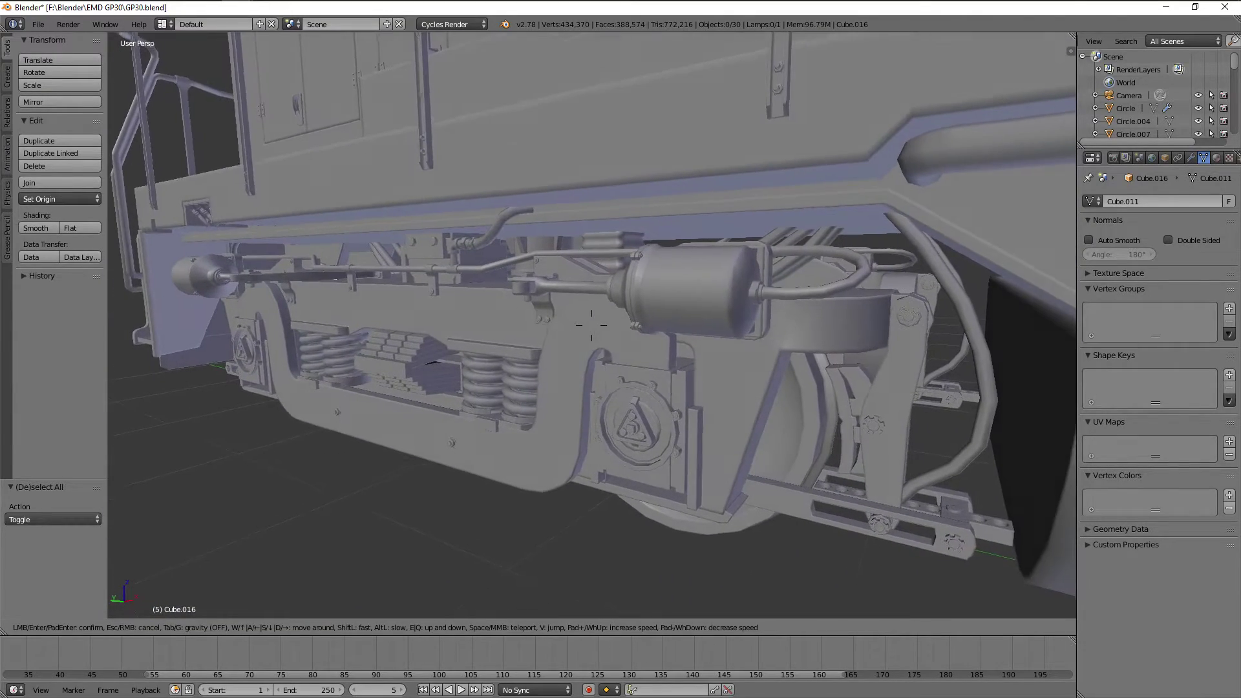
pyautogui.press('s')
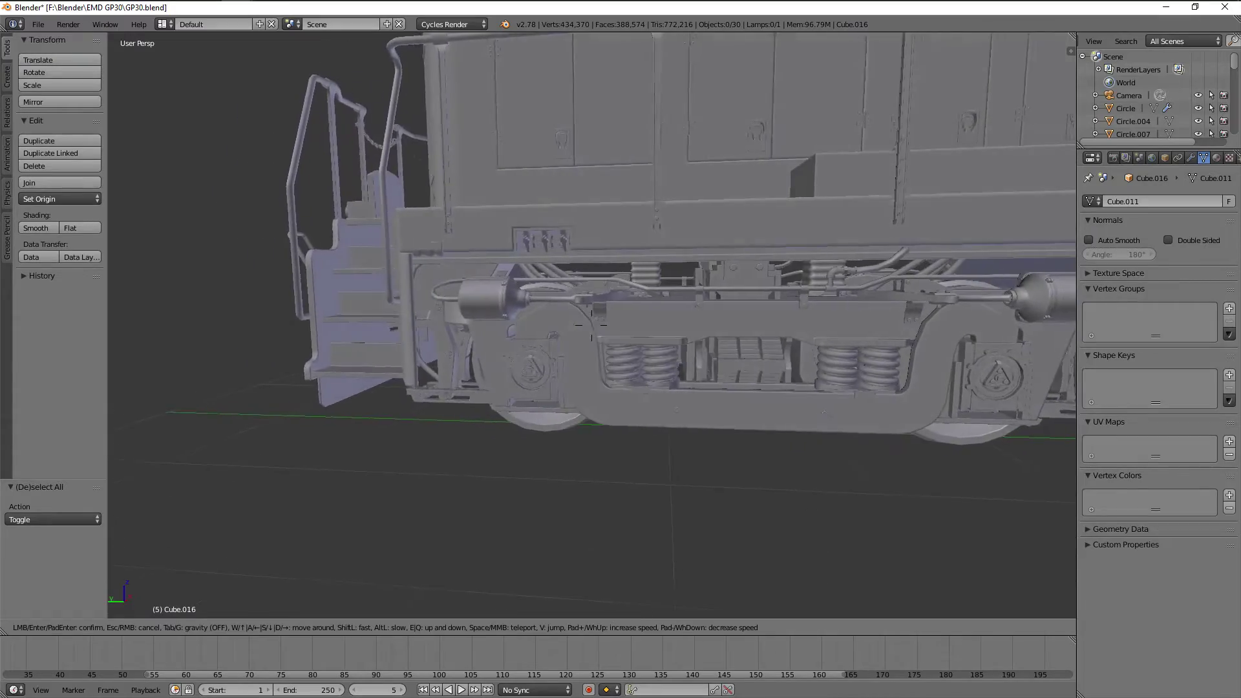
pyautogui.press('w')
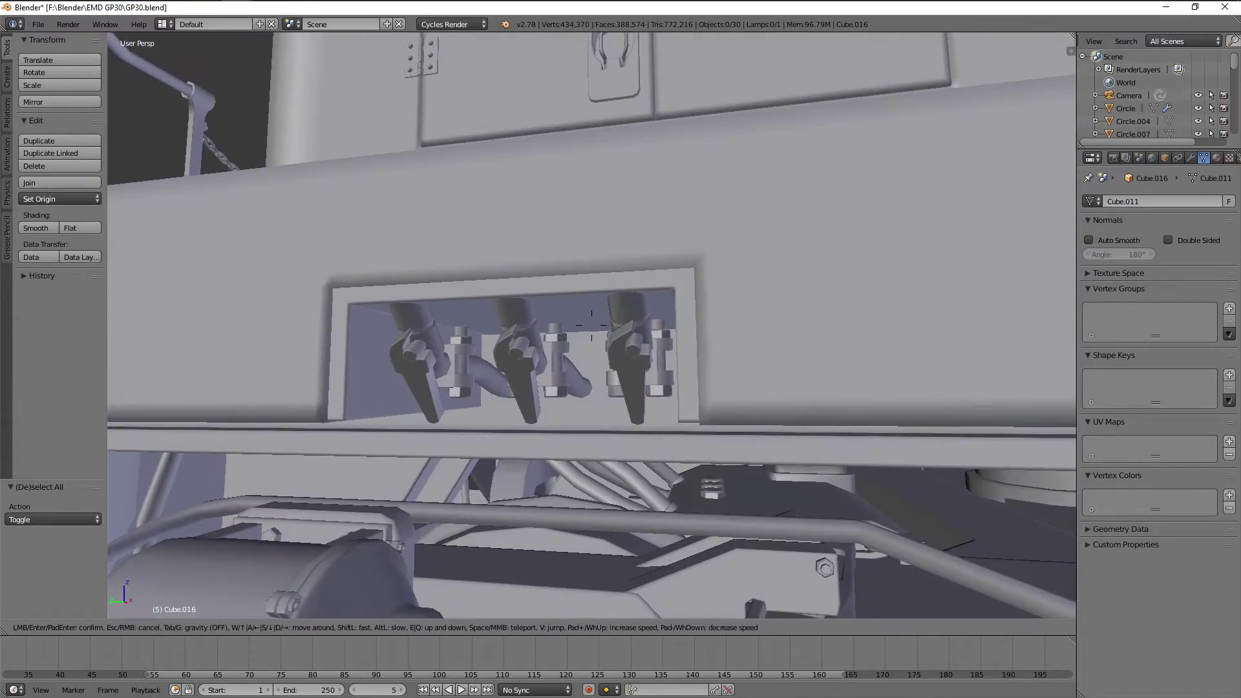
pyautogui.press('s')
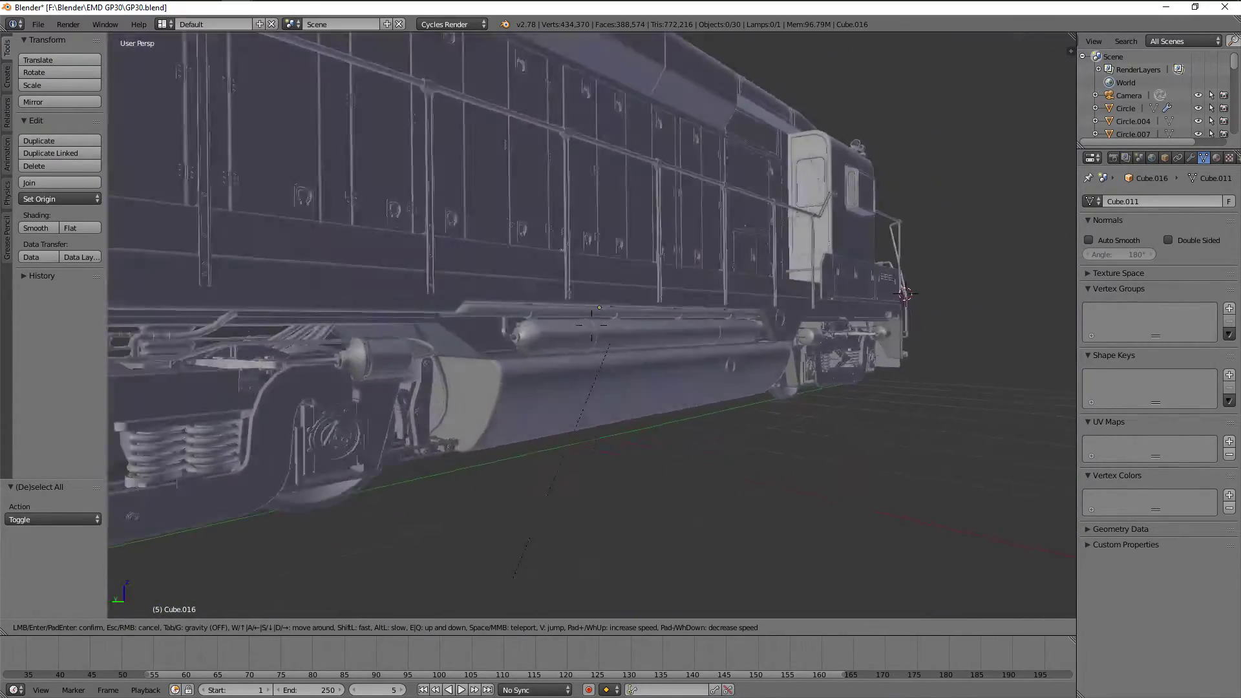
# End the GP30 tour on a front-left view and bring up the EMD GP30 Renders folder.
pyautogui.press('w')
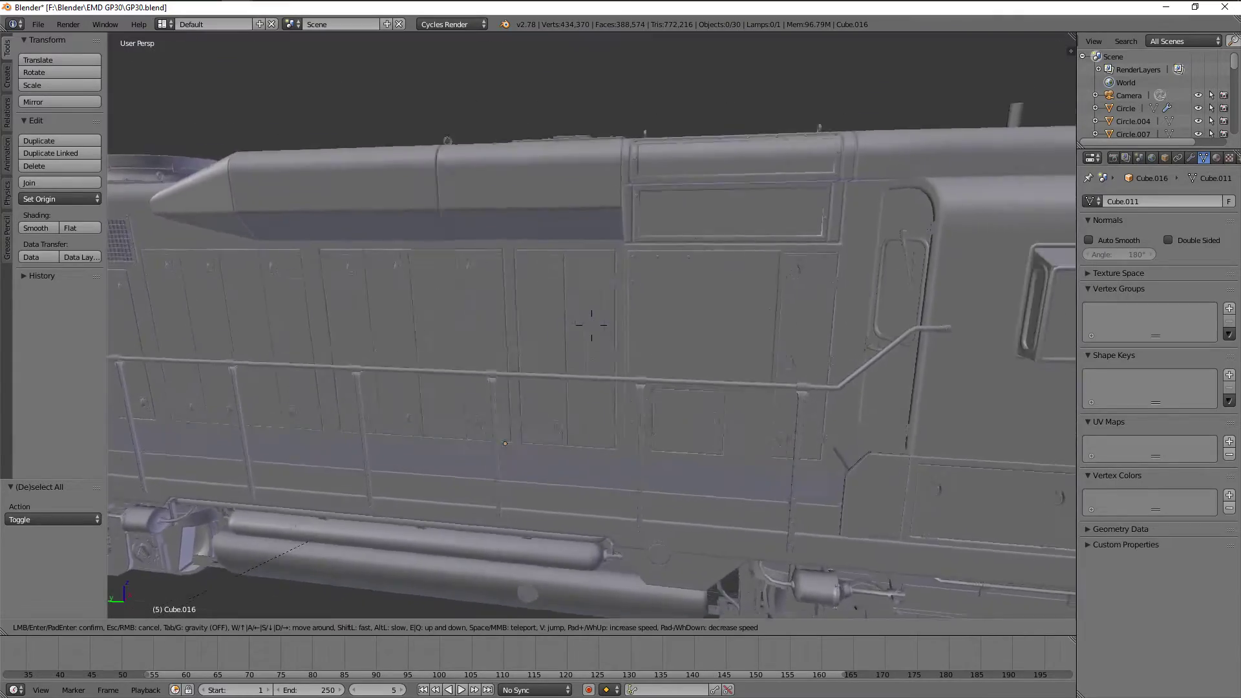
pyautogui.press('a')
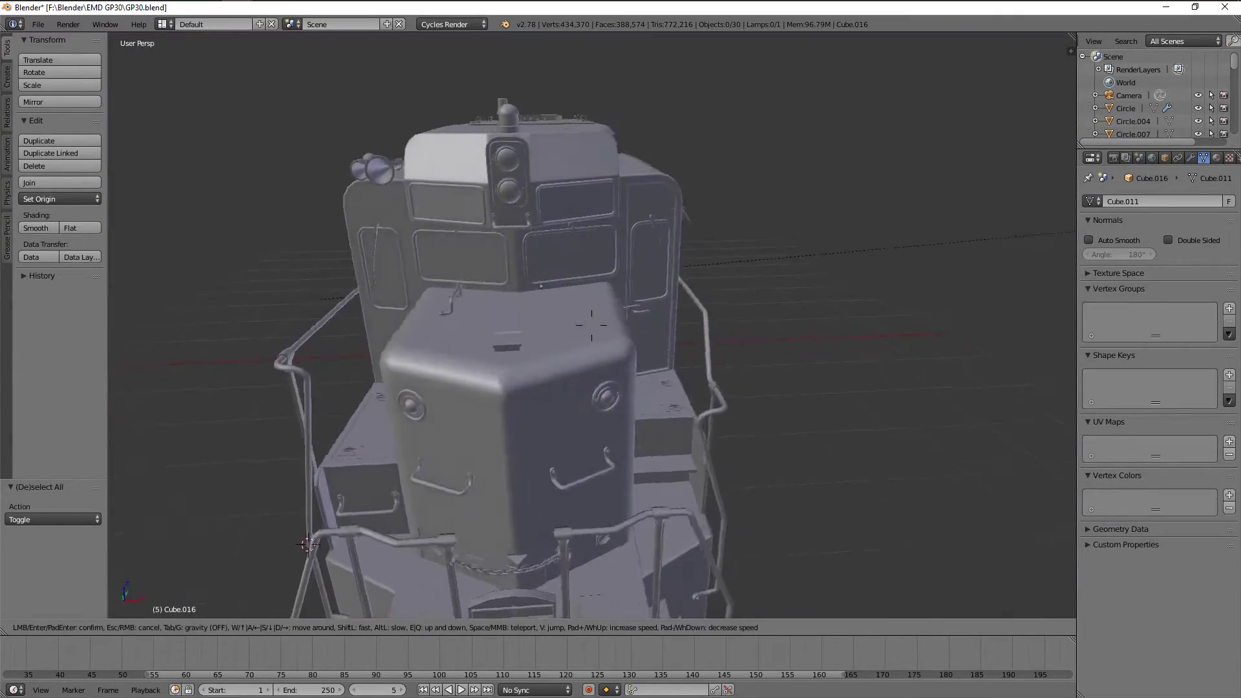
pyautogui.press('s')
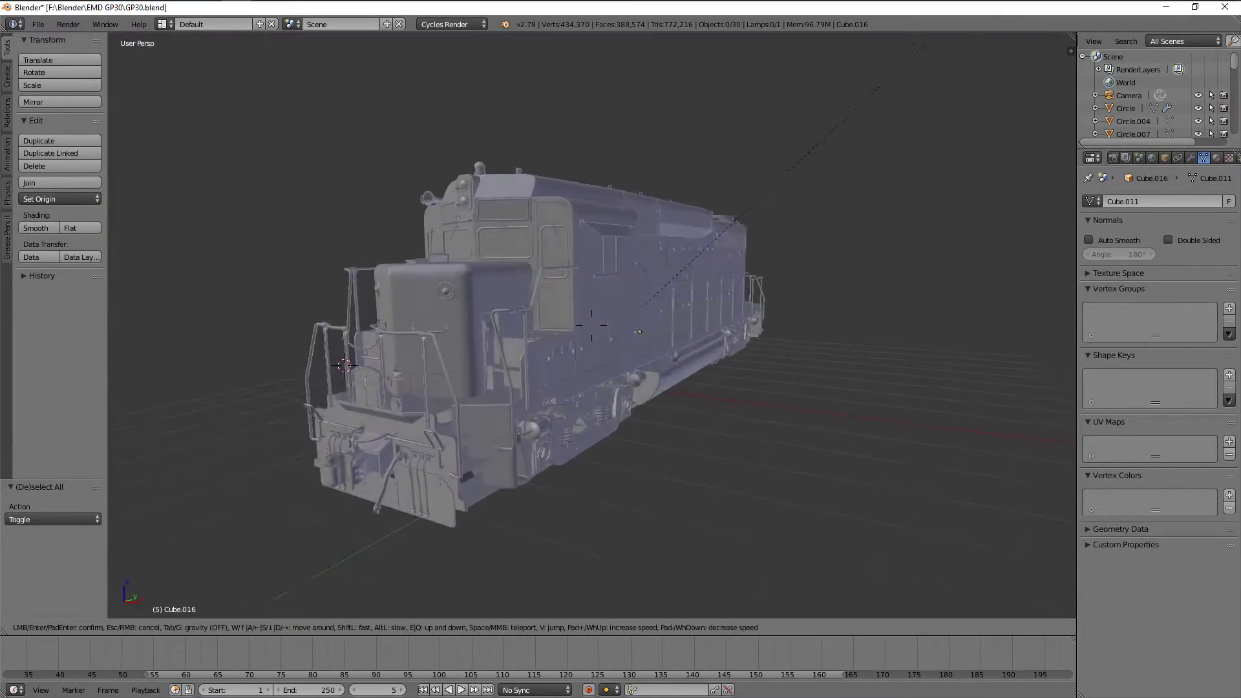
pyautogui.press('w')
pyautogui.click(591, 325)
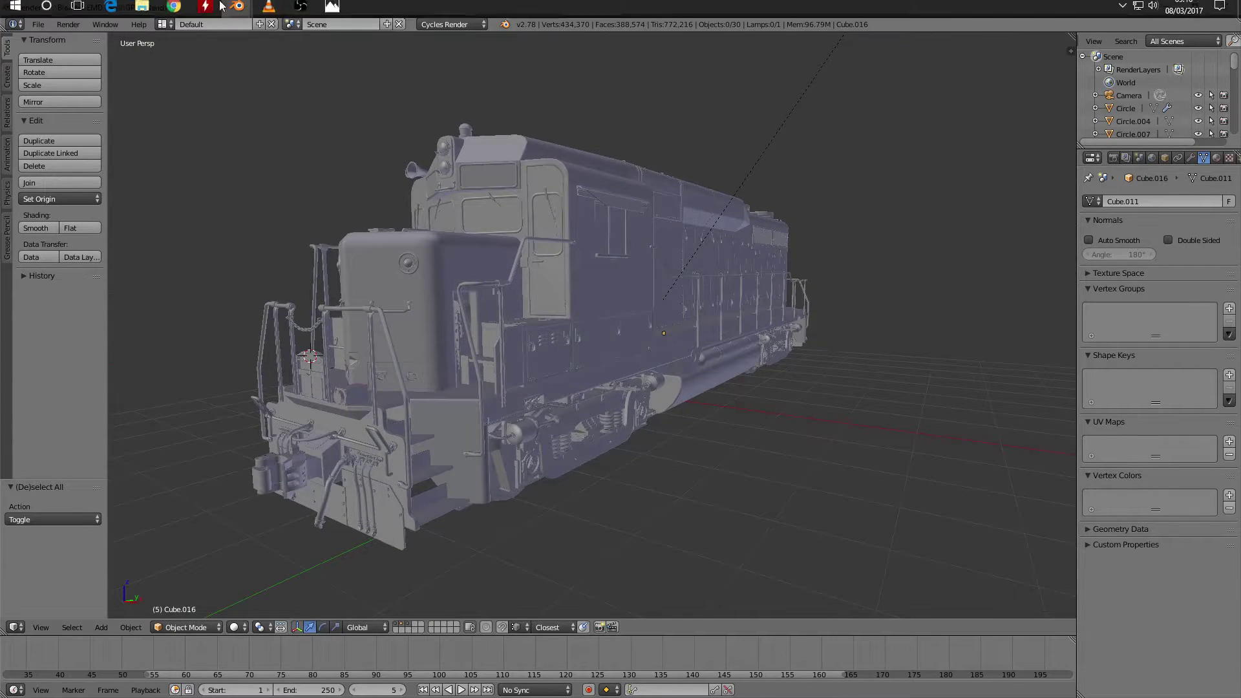
pyautogui.click(143, 12)
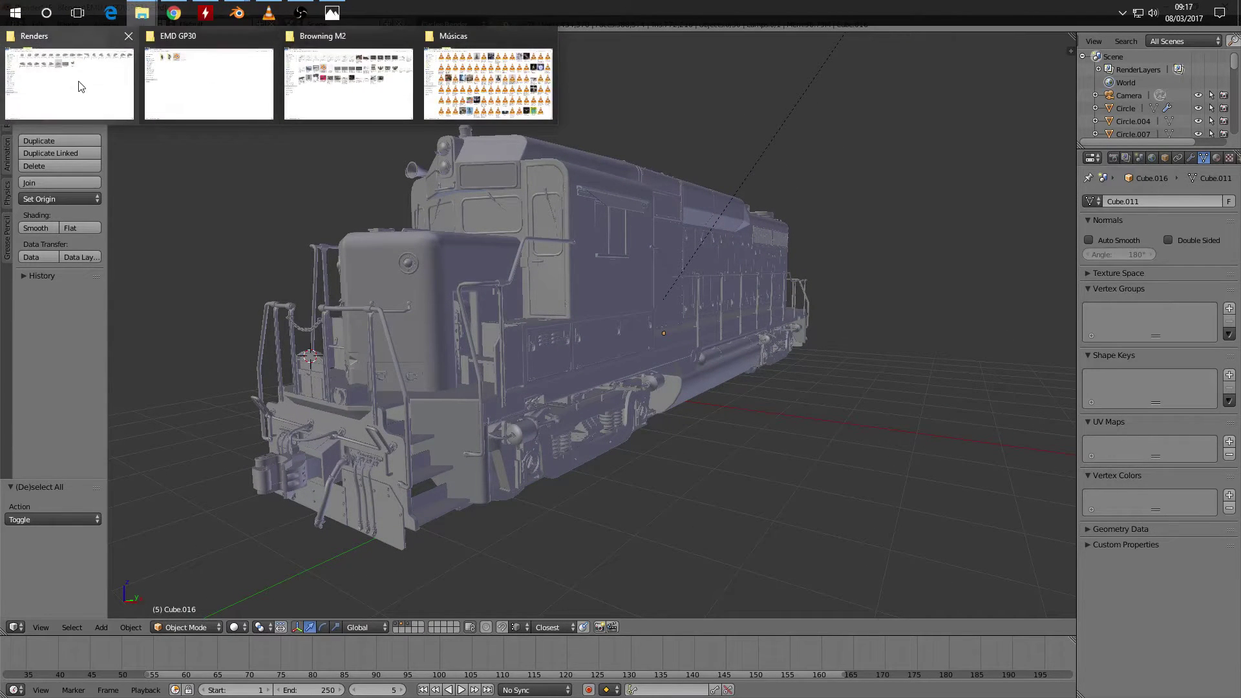
pyautogui.click(162, 80)
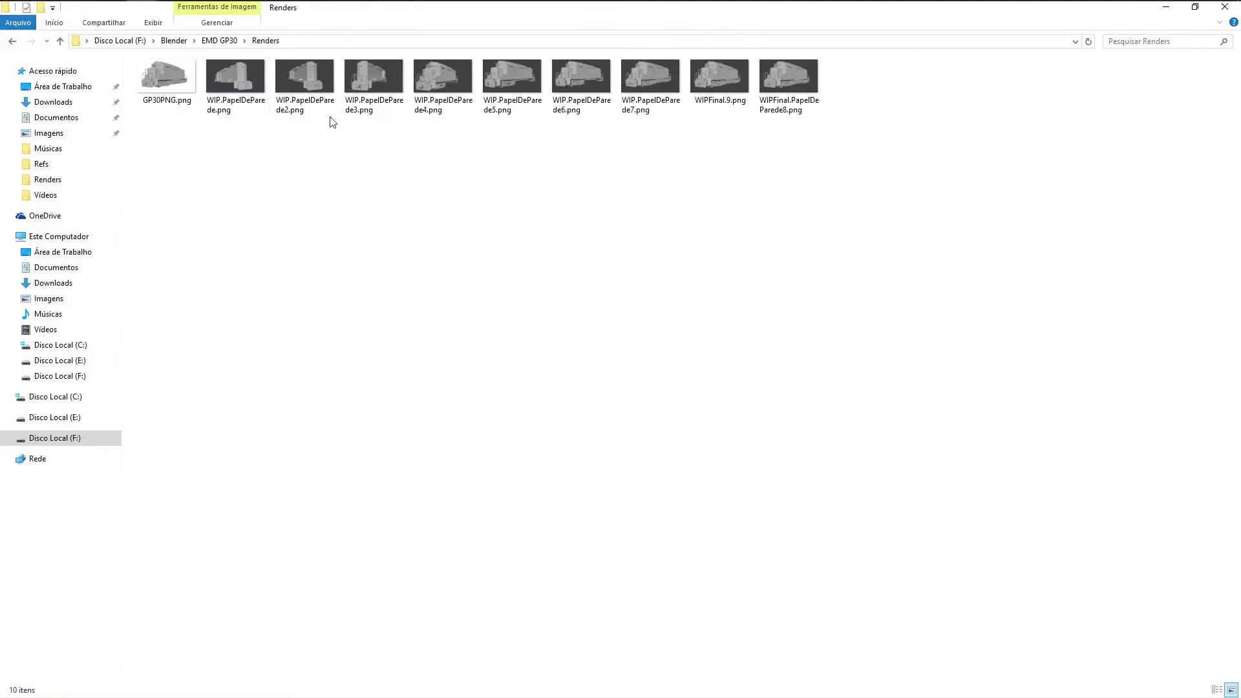
# View WIPFinal.PapelDeParede8.png, then GP30PNG.png full-screen in Photos, and preview the Blender windows.
pyautogui.doubleClick(774, 76)
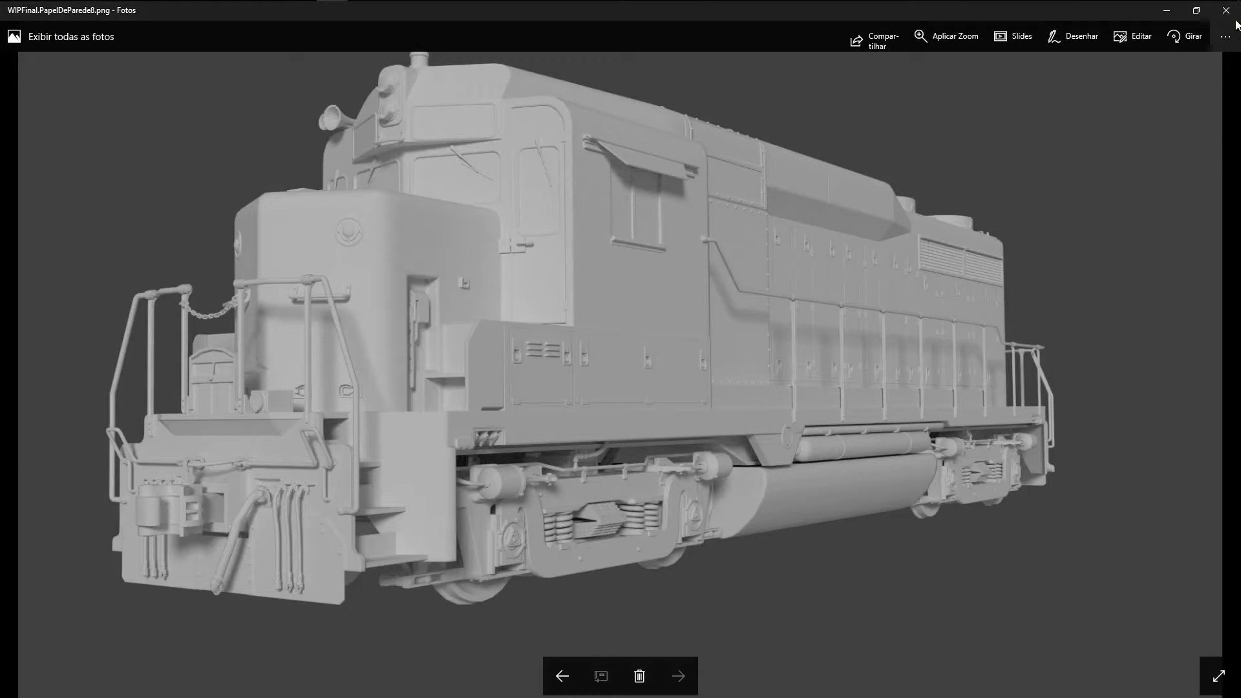
pyautogui.click(1226, 11)
pyautogui.doubleClick(169, 102)
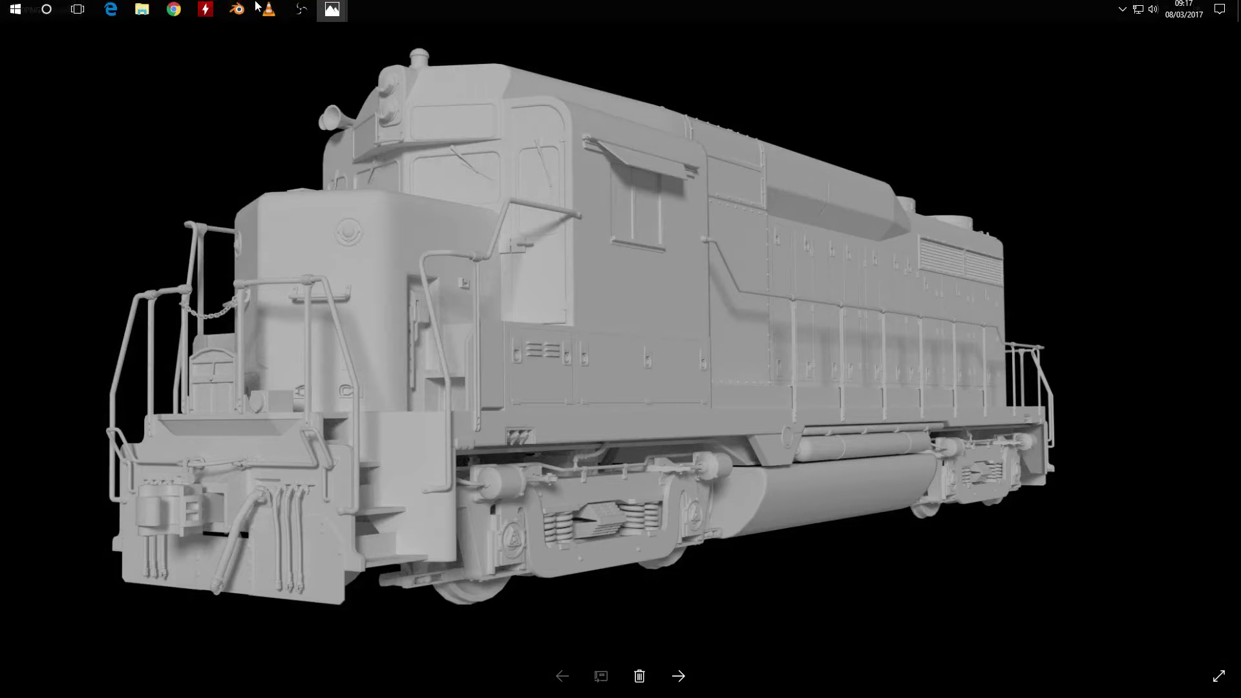
pyautogui.click(243, 10)
# Switch to the Browning M2 file, deselect all and walk in close to the muzzle.
pyautogui.click(120, 101)
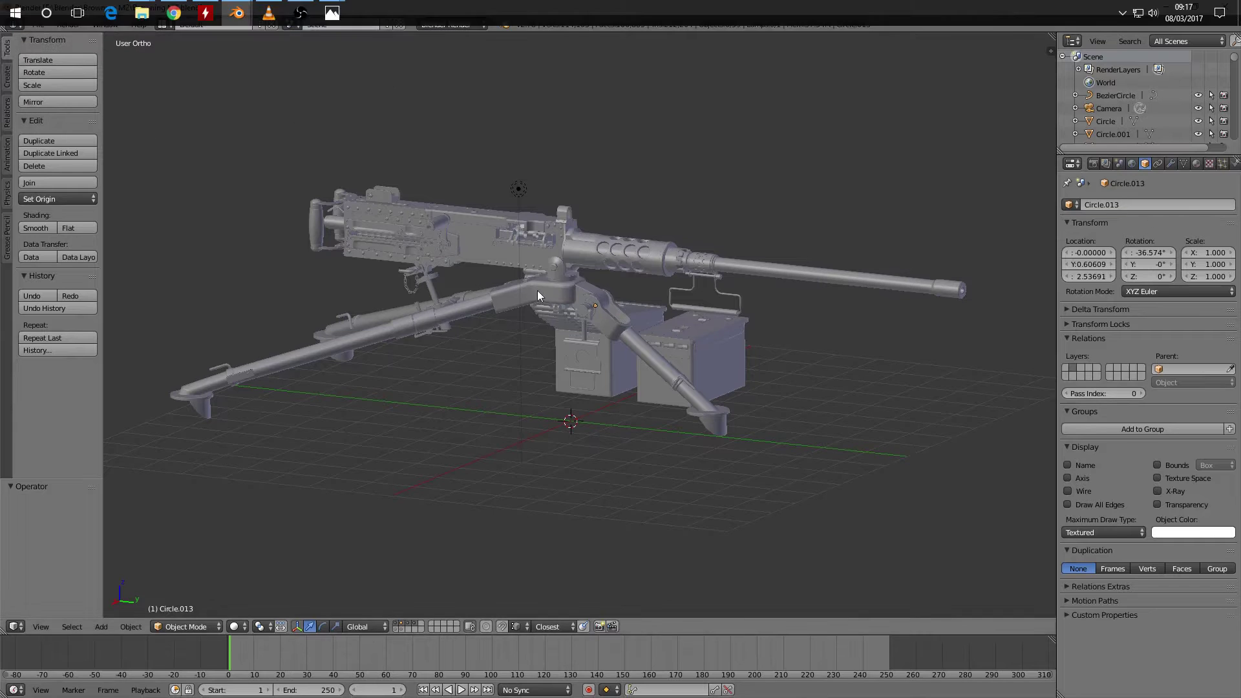
pyautogui.rightClick(649, 243)
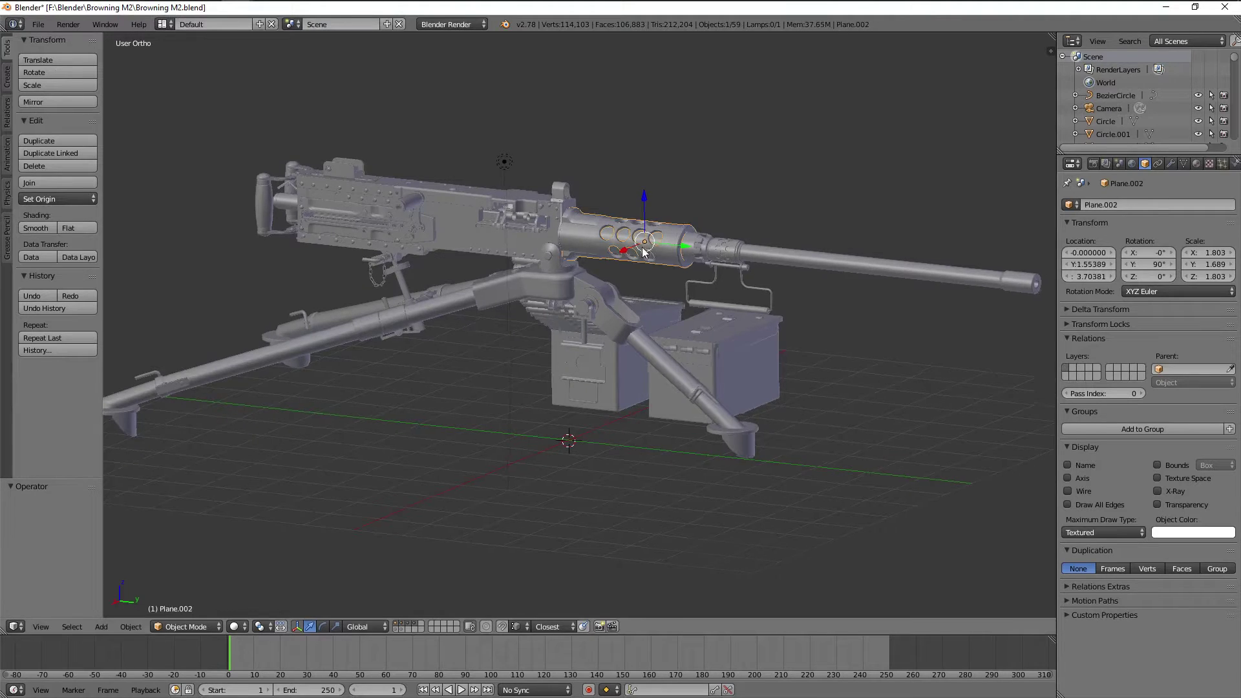
pyautogui.press('a')
pyautogui.hotkey('shift', 'f')
pyautogui.press('d')
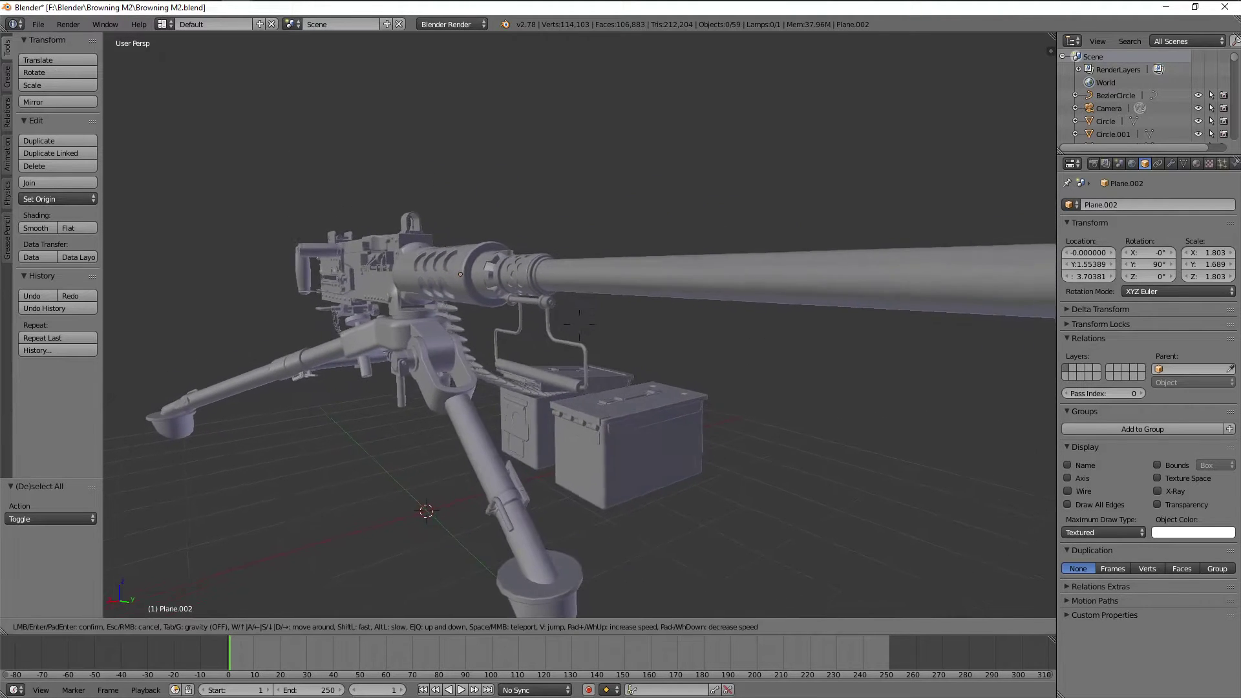
pyautogui.press('d')
pyautogui.press('w')
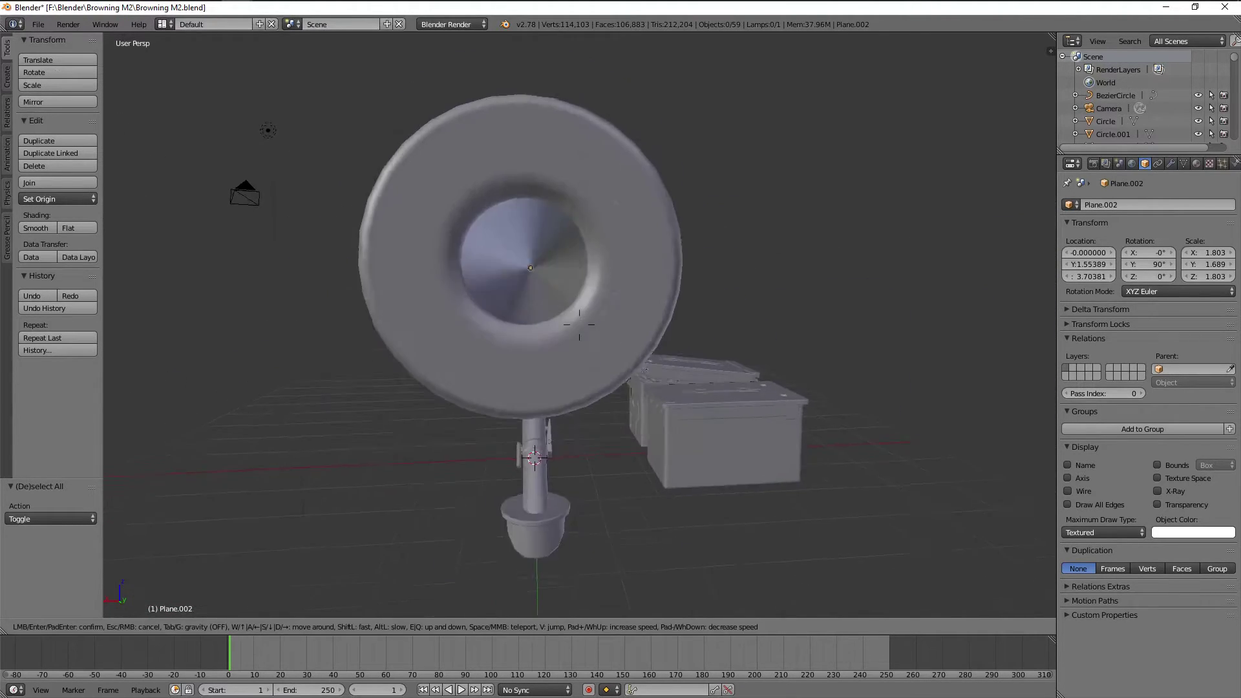
# Walk along the gun body and barrel jacket to the ammo belt, ending above both ammo boxes.
pyautogui.press('a')
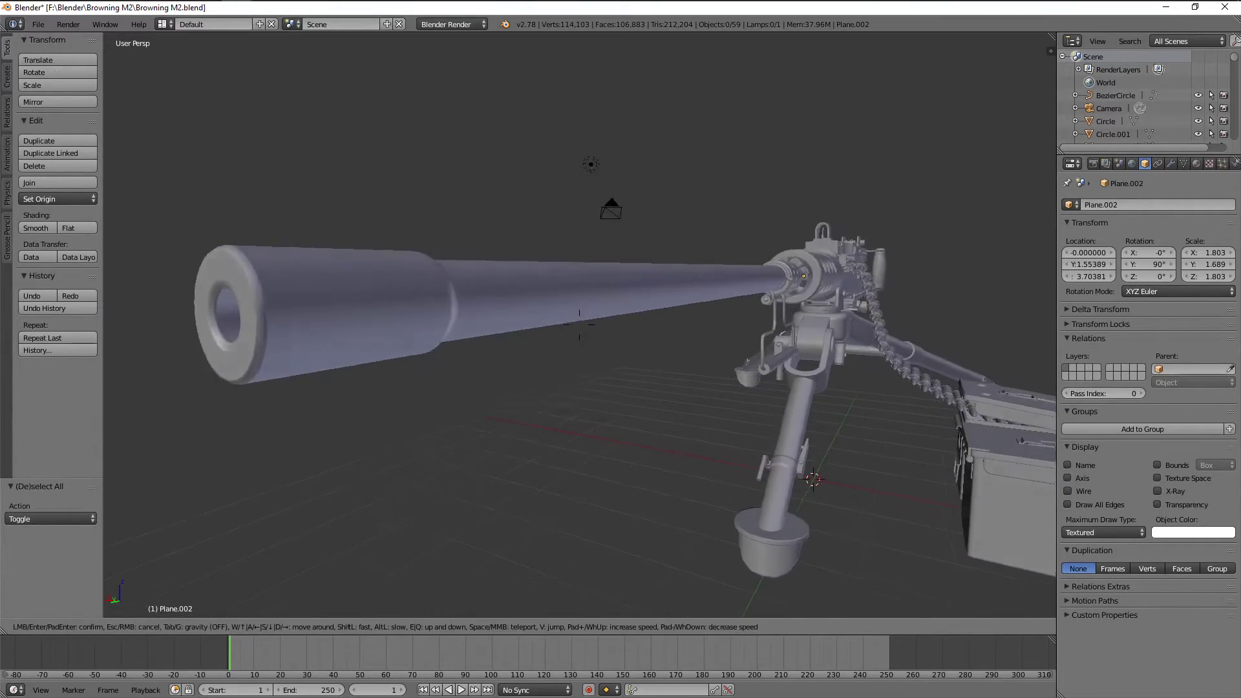
pyautogui.press('w')
pyautogui.press('w')
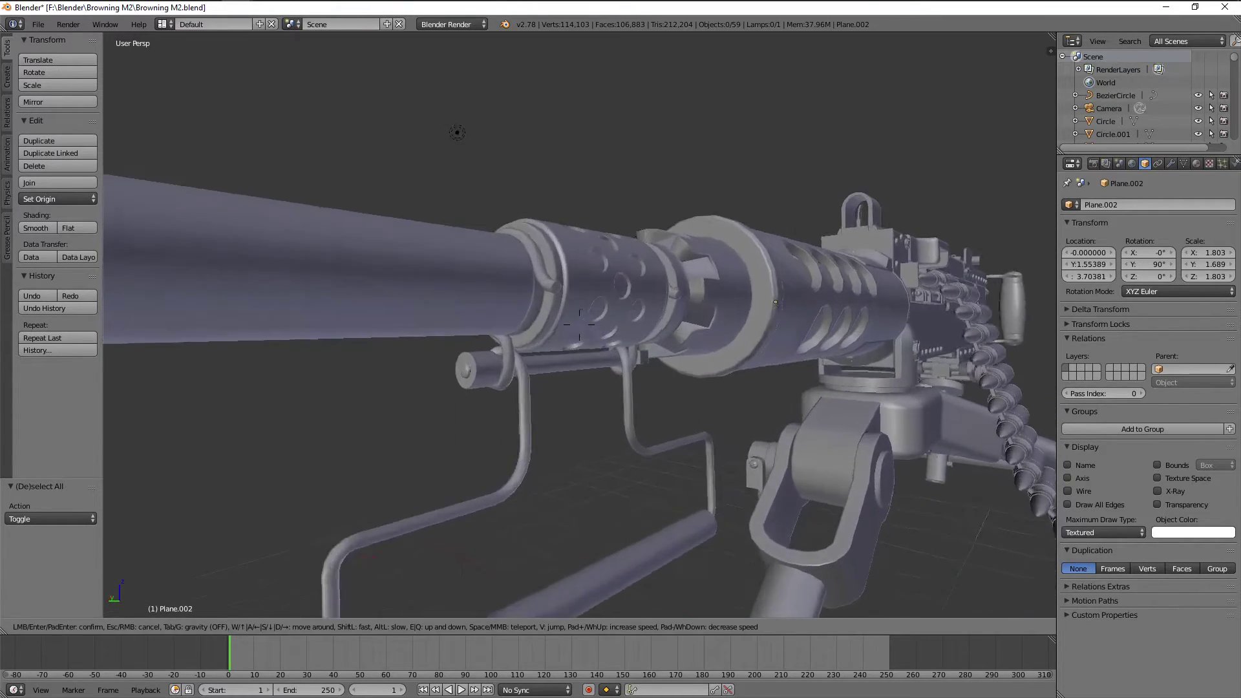
pyautogui.press('w')
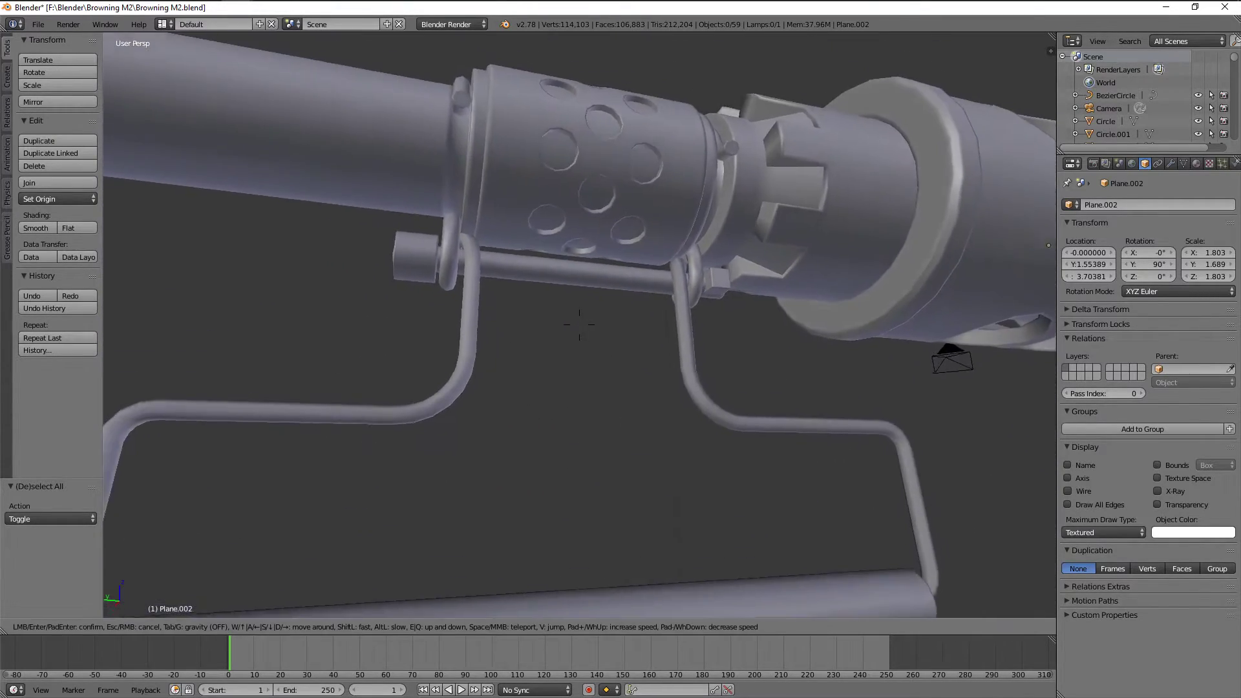
pyautogui.press('s')
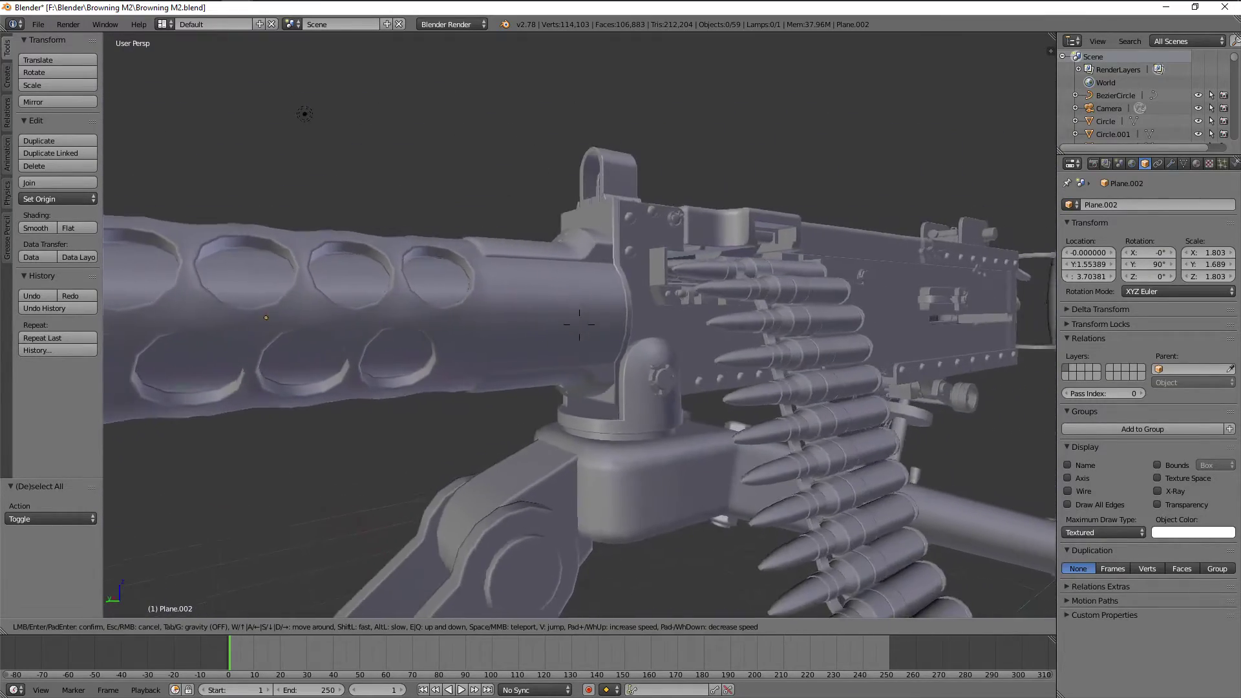
pyautogui.press('w')
pyautogui.press('w')
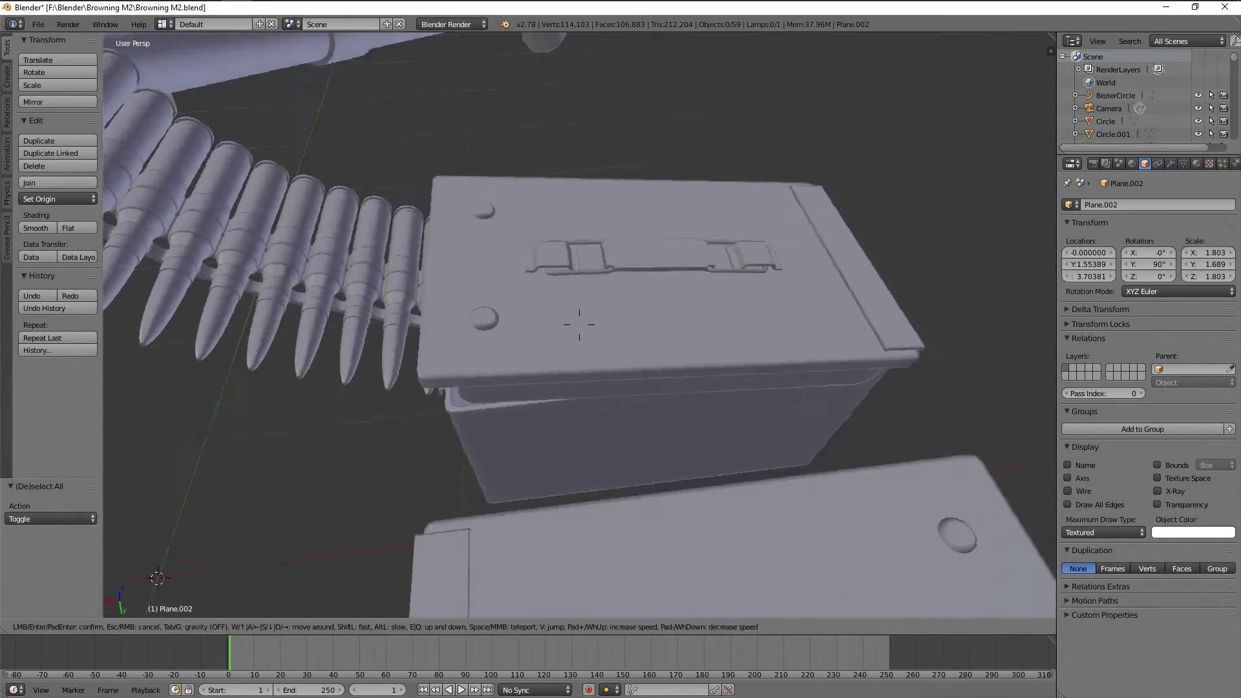
pyautogui.press('q')
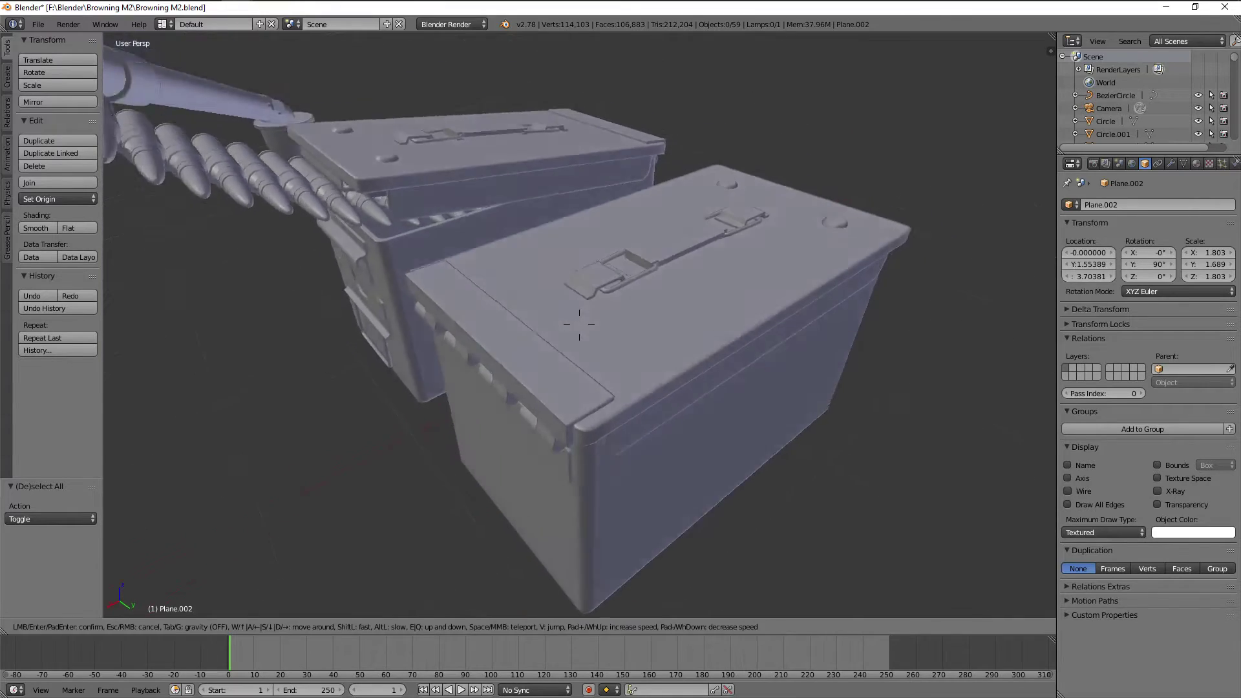
pyautogui.press('a')
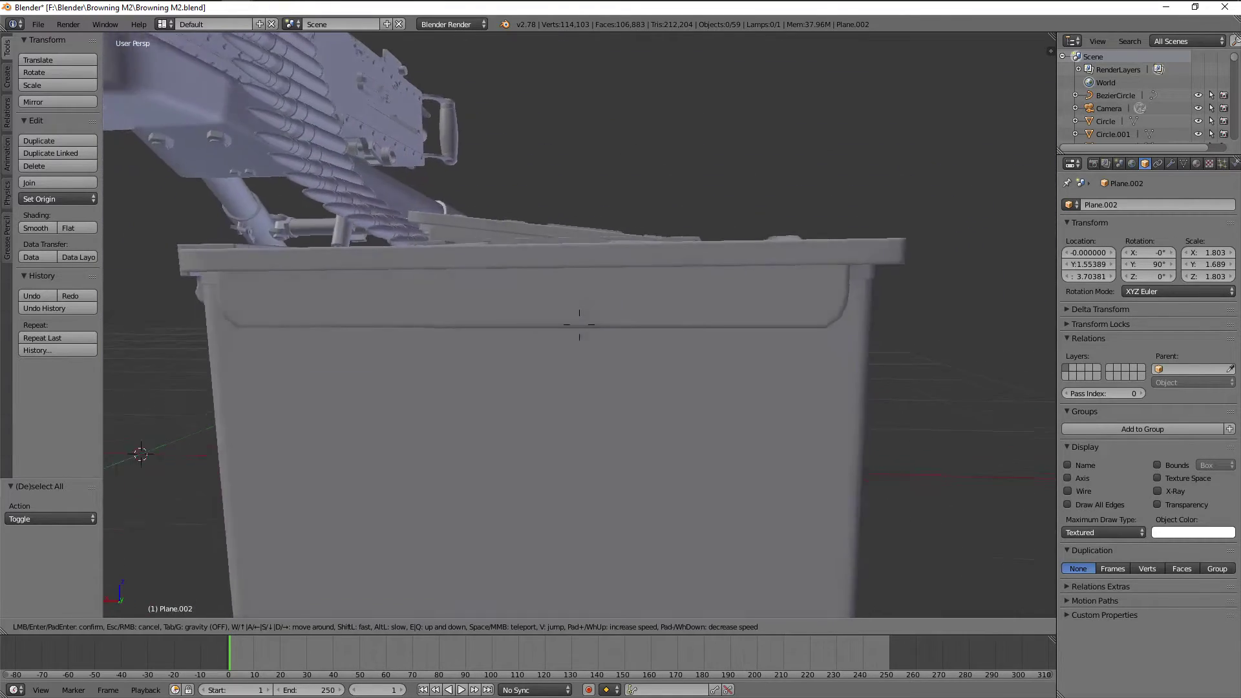
pyautogui.press('s')
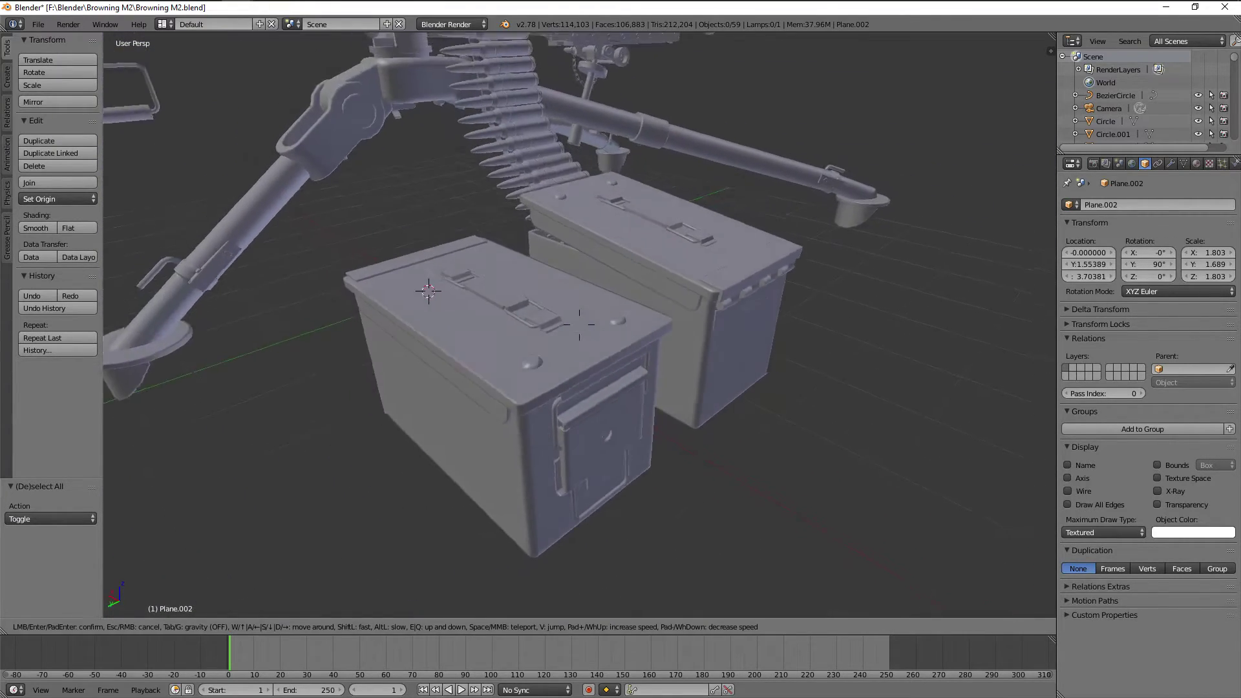
pyautogui.press('Return')
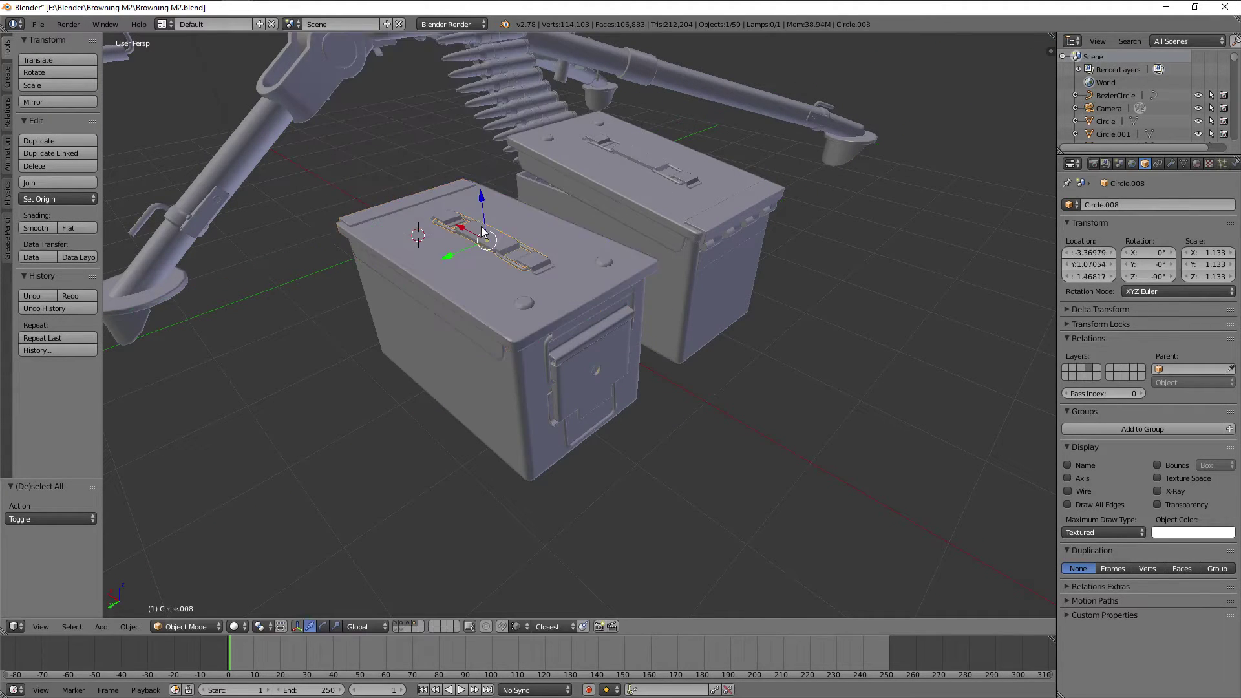
# Walk beneath the barrel, round its tip, under the receiver and mount, to the spade grips.
pyautogui.hotkey('shift', 'f')
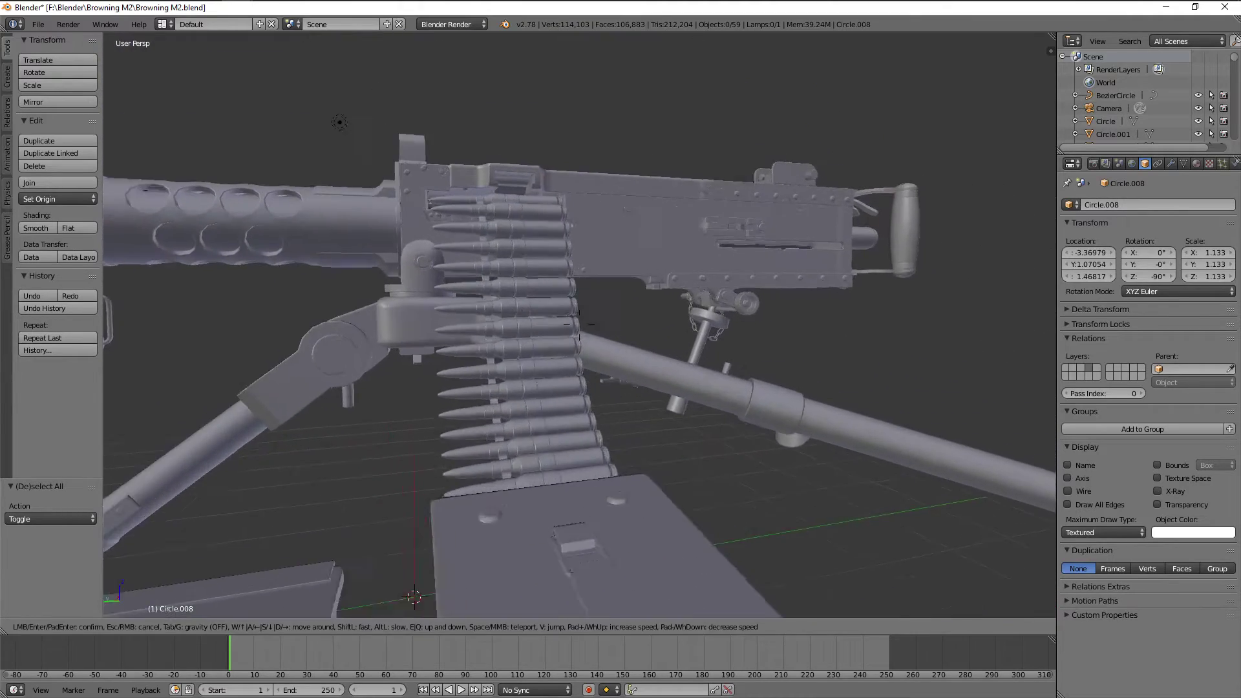
pyautogui.press('q')
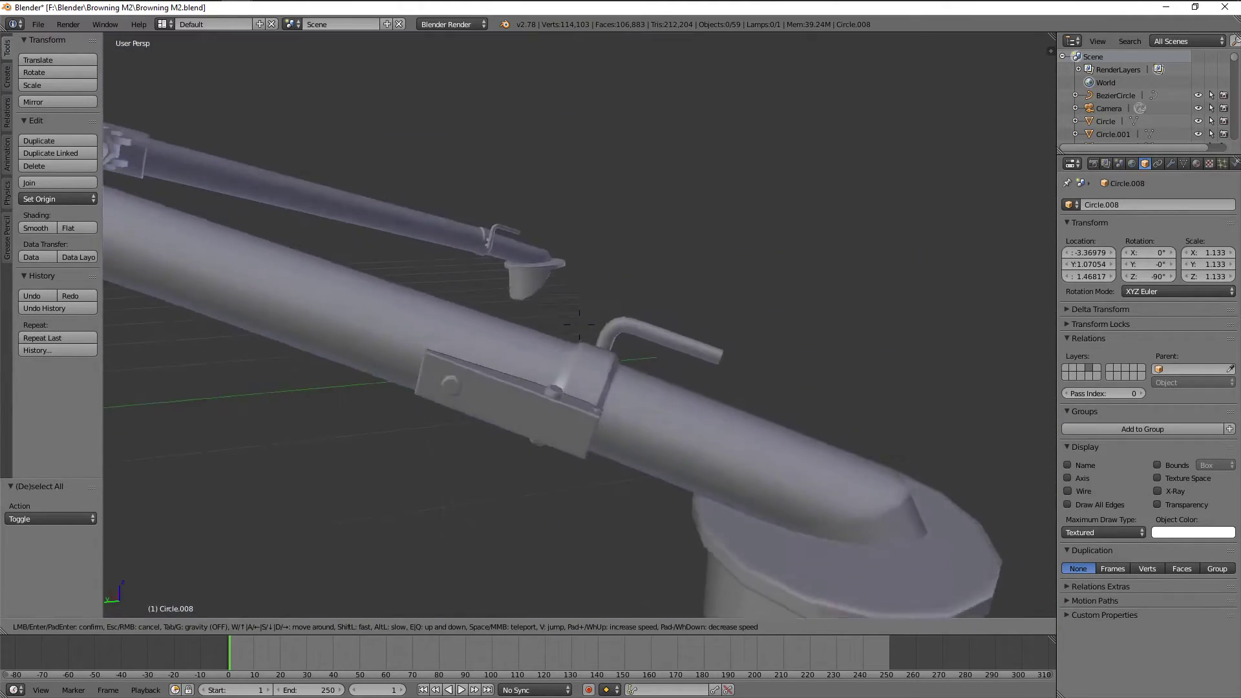
pyautogui.press('s')
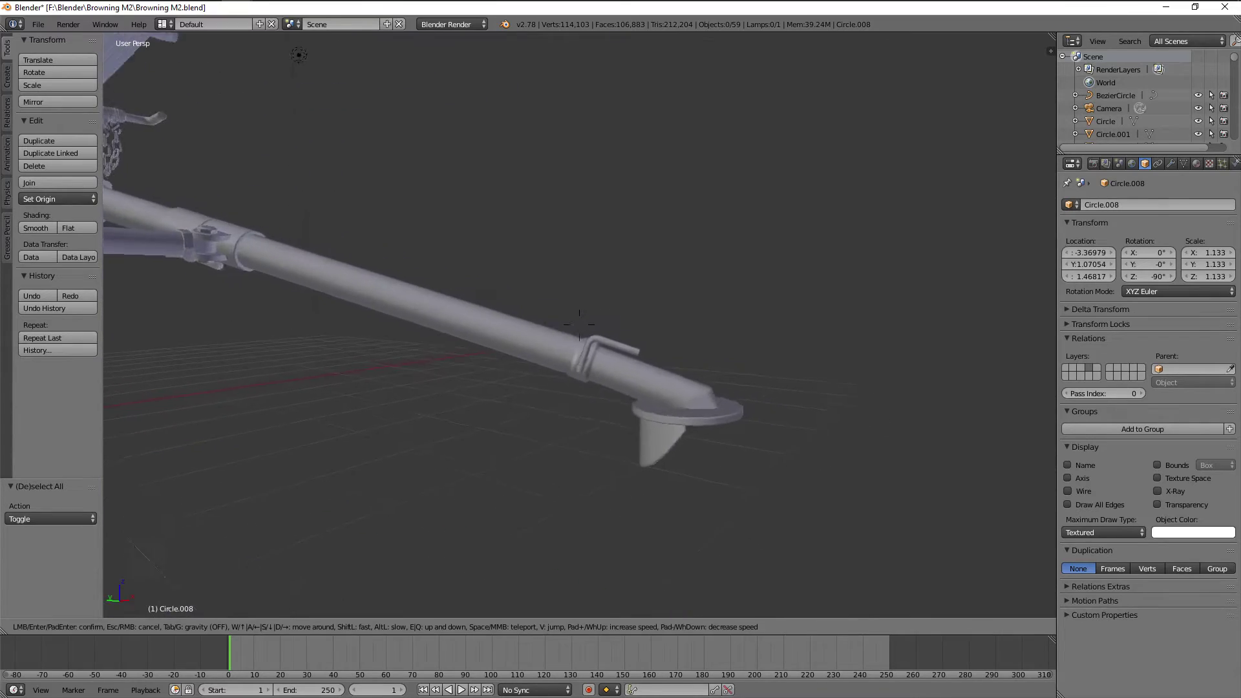
pyautogui.press('s')
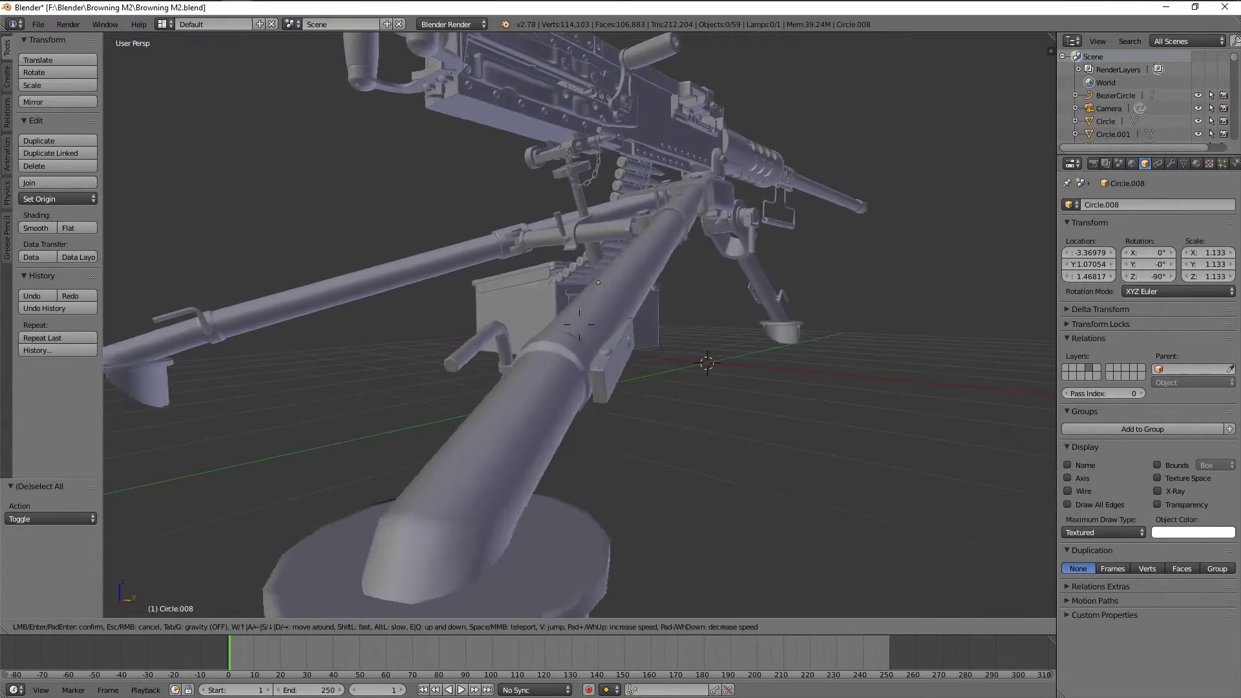
pyautogui.press('w')
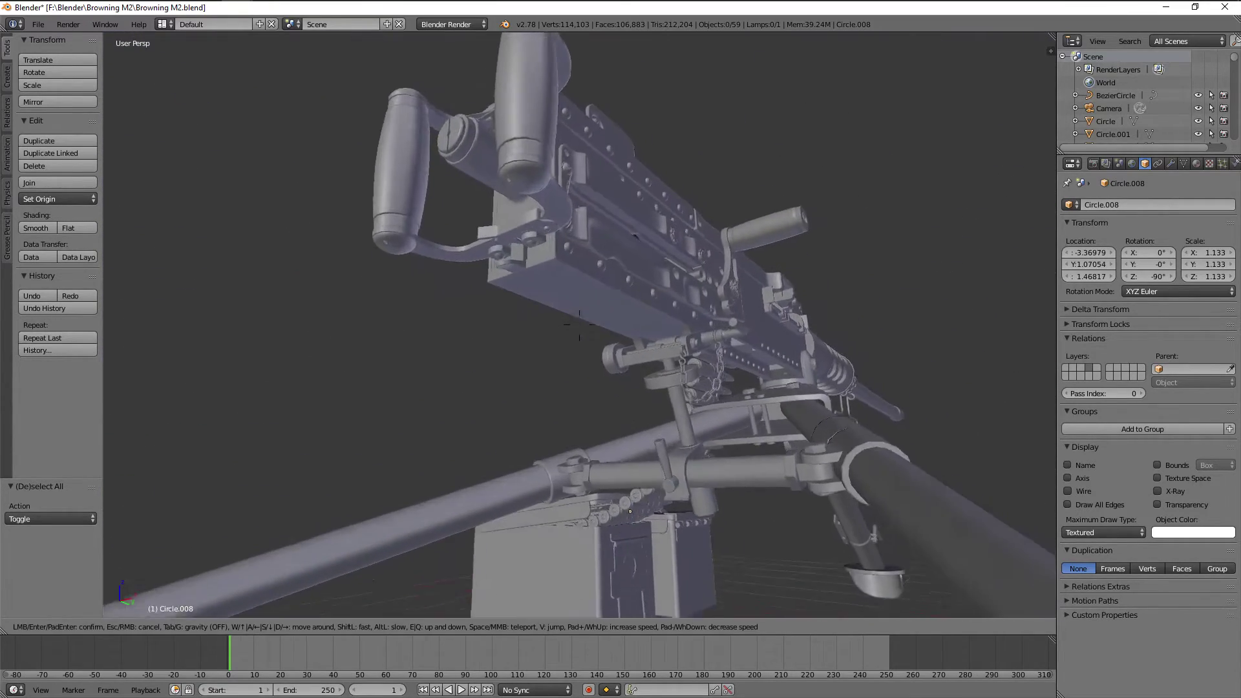
pyautogui.press('s')
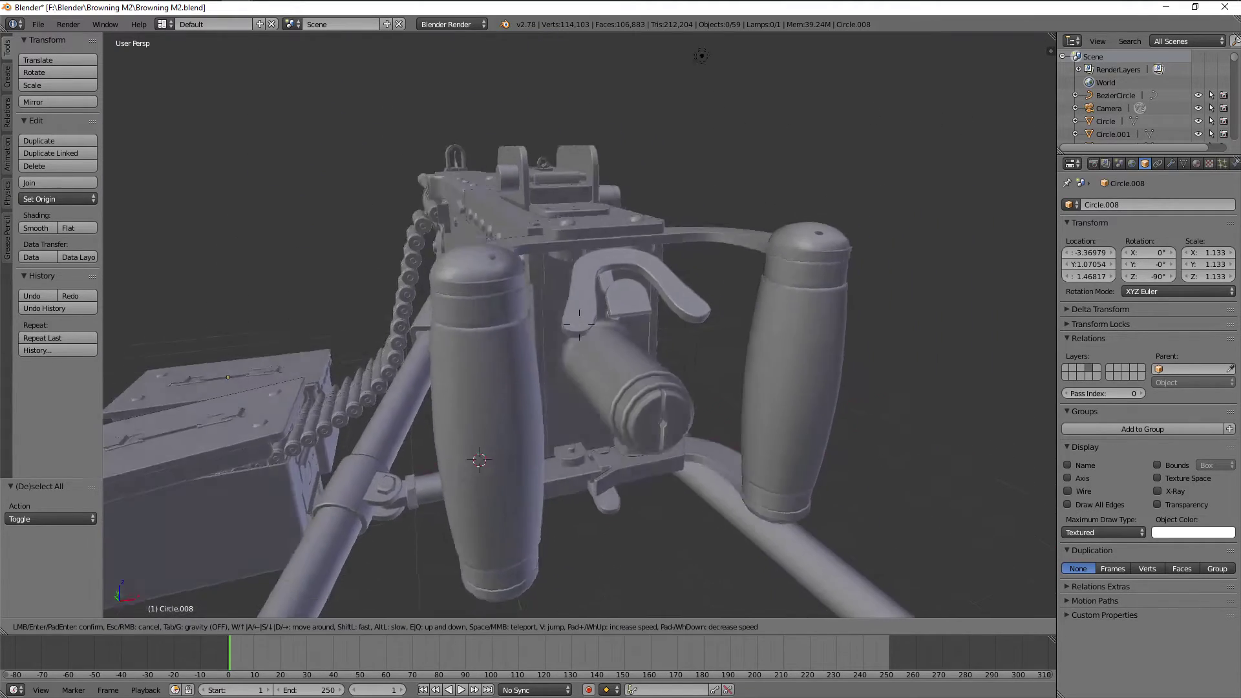
# Select Plane.030 and walk over the receiver to end facing the rear sight.
pyautogui.click(610, 314)
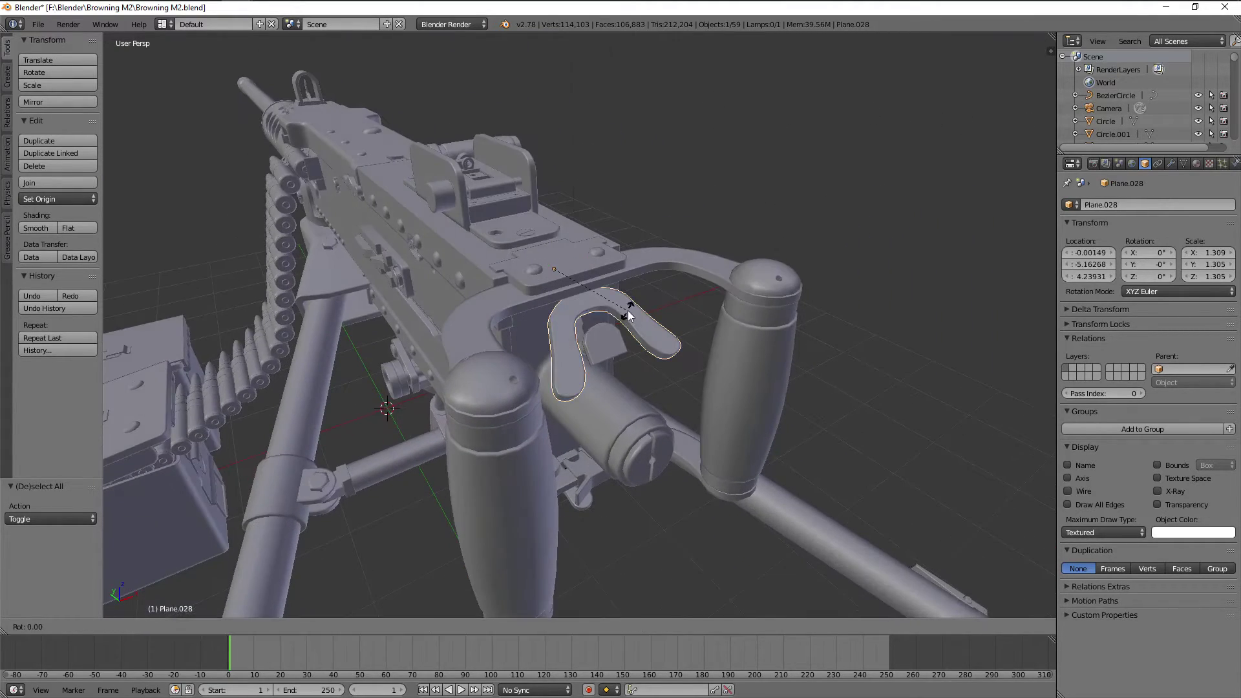
pyautogui.rightClick(622, 351)
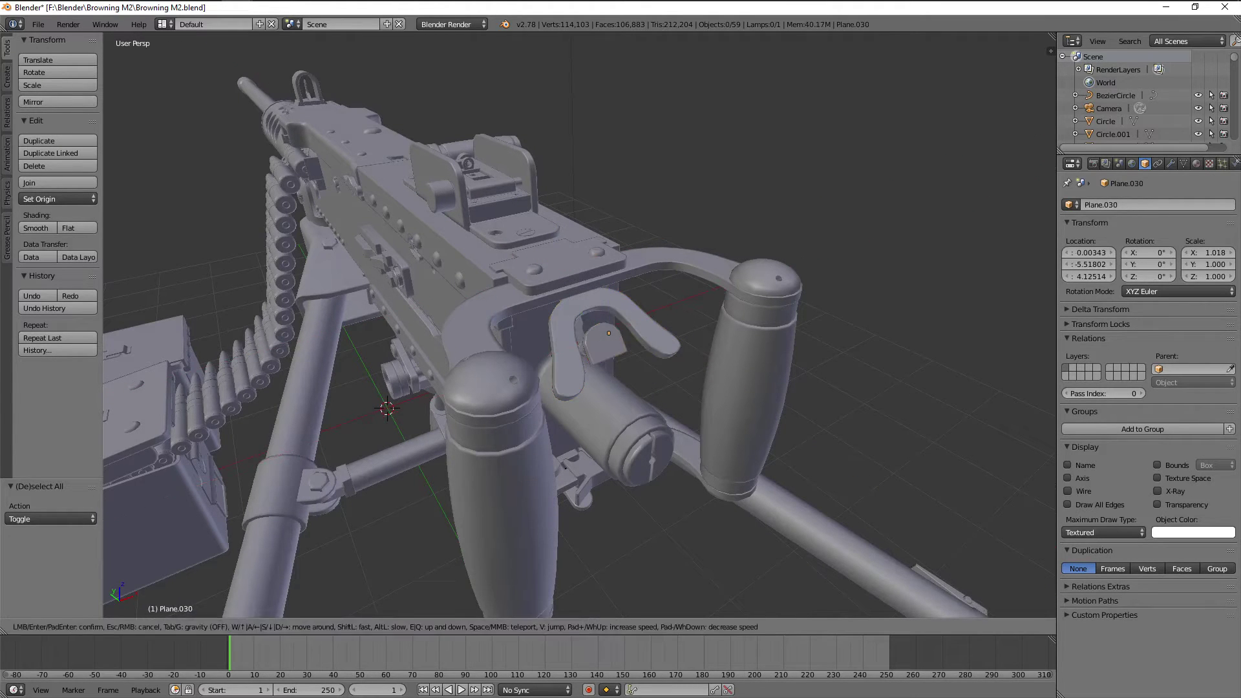
pyautogui.press('w')
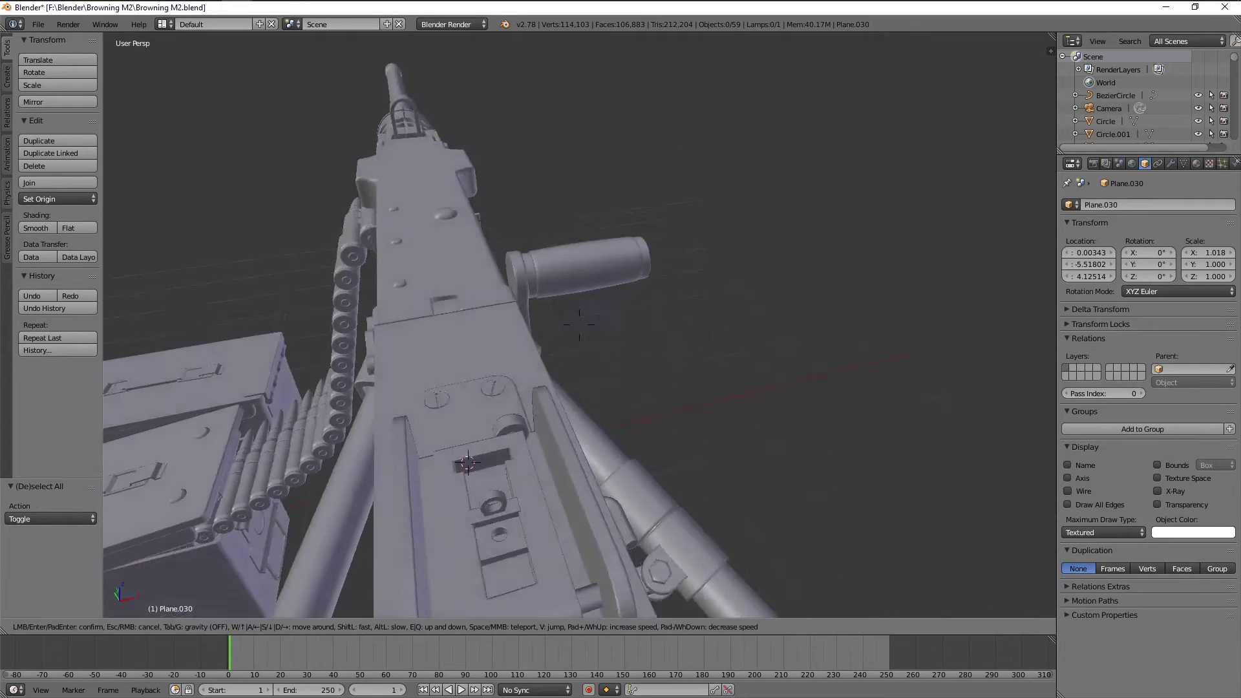
pyautogui.press('s')
pyautogui.click(596, 325)
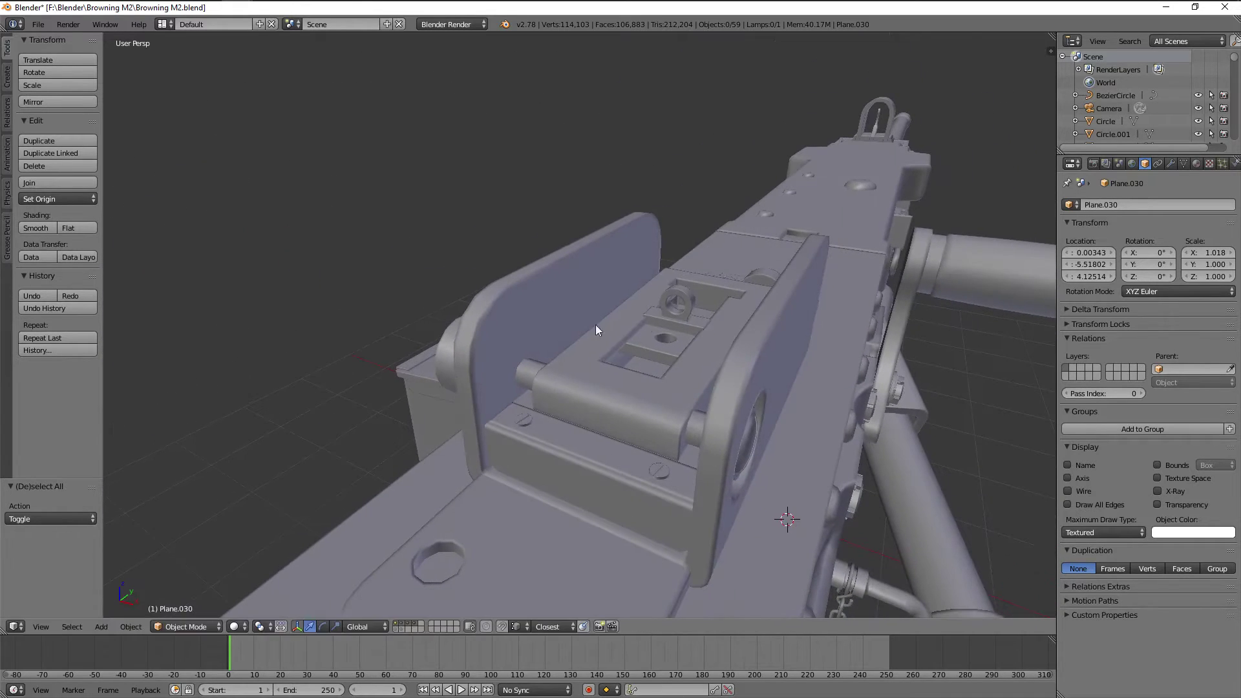
# Raise the rear-sight leaf Plane.020 90° about X (rx90) and walk in to view it upright.
pyautogui.rightClick(652, 322)
pyautogui.rightClick(782, 303)
pyautogui.write('rx90')
pyautogui.press('Return')
pyautogui.hotkey('shift', 'f')
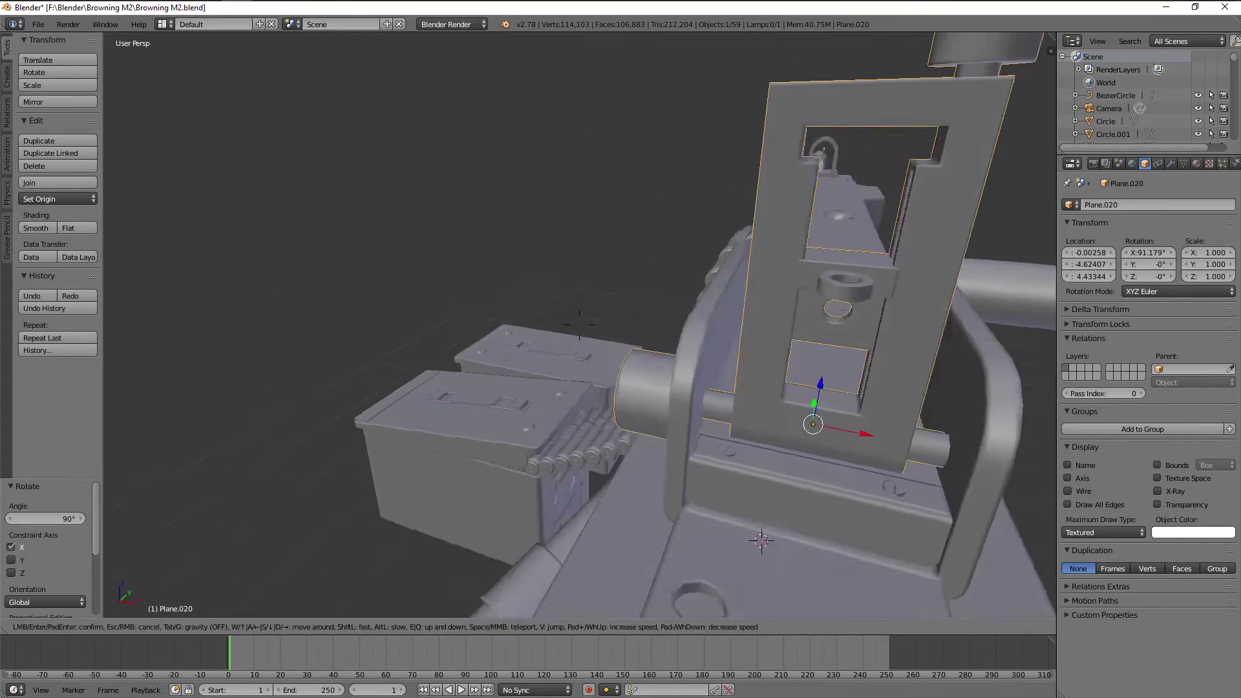
pyautogui.press('s')
pyautogui.press('w')
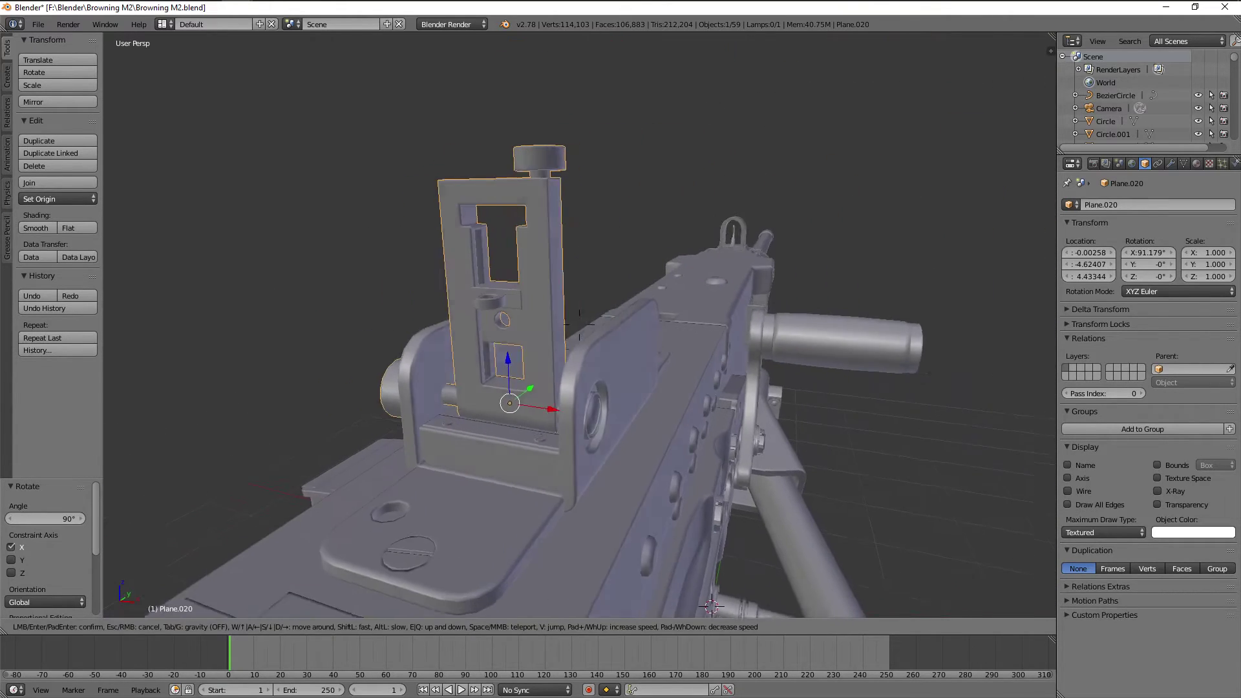
pyautogui.click(522, 319)
# Fold the rear sight back flat by undoing, deselect all, and walk close to the receiver side.
pyautogui.hotkey('ctrl', 'z')
pyautogui.hotkey('ctrl', 'shift', 'z')
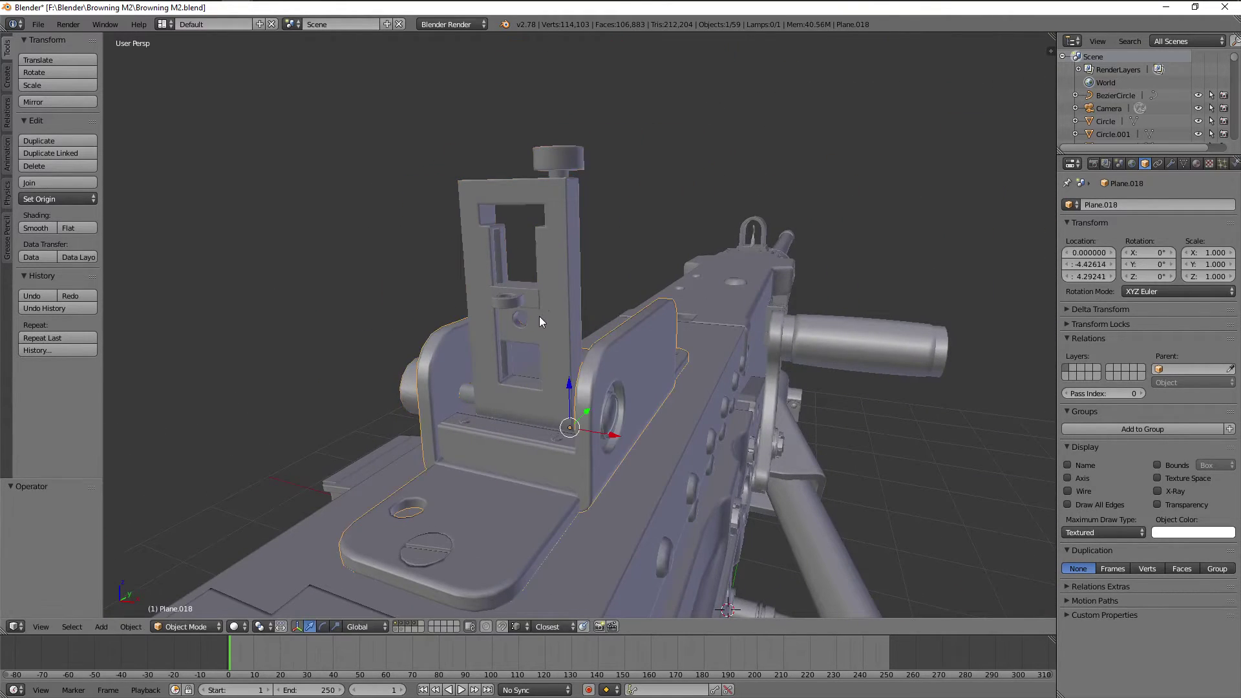
pyautogui.hotkey('ctrl', 'z')
pyautogui.hotkey('ctrl', 'z')
pyautogui.press('a')
pyautogui.hotkey('shift', 'f')
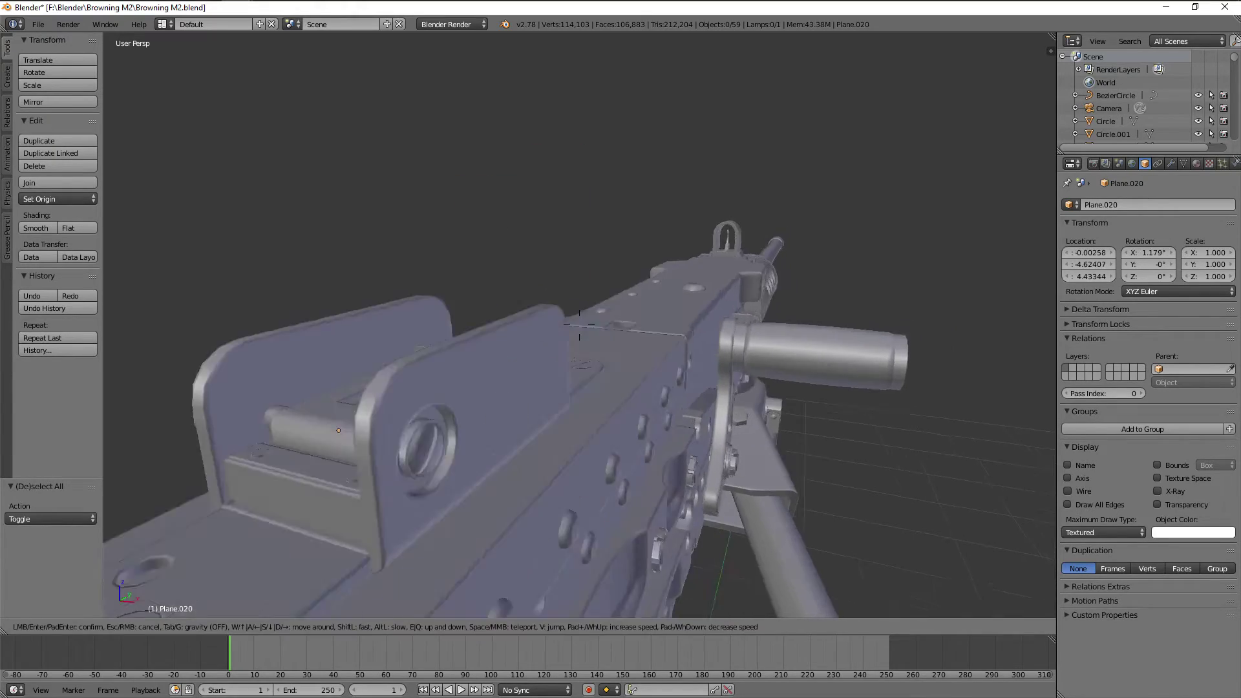
pyautogui.press('w')
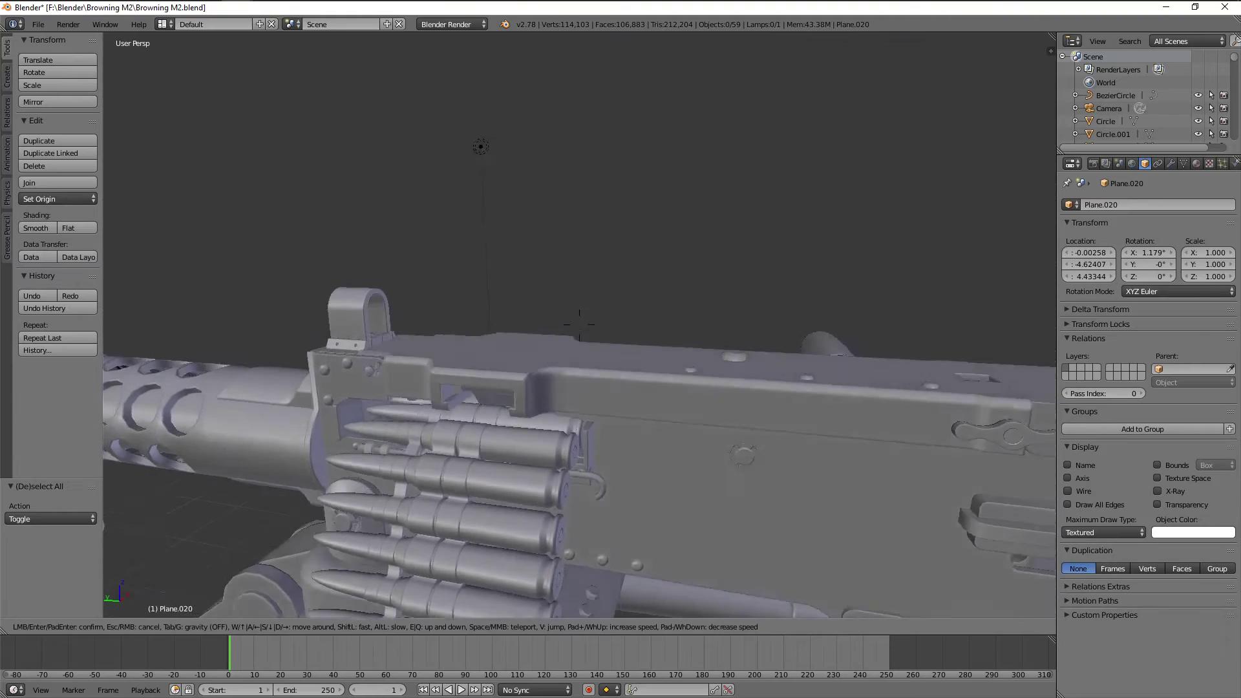
# Hide the receiver's top cover, walk in to the cartridges, then hide the ammunition belt.
pyautogui.click(579, 324)
pyautogui.rightClick(580, 324)
pyautogui.press('h')
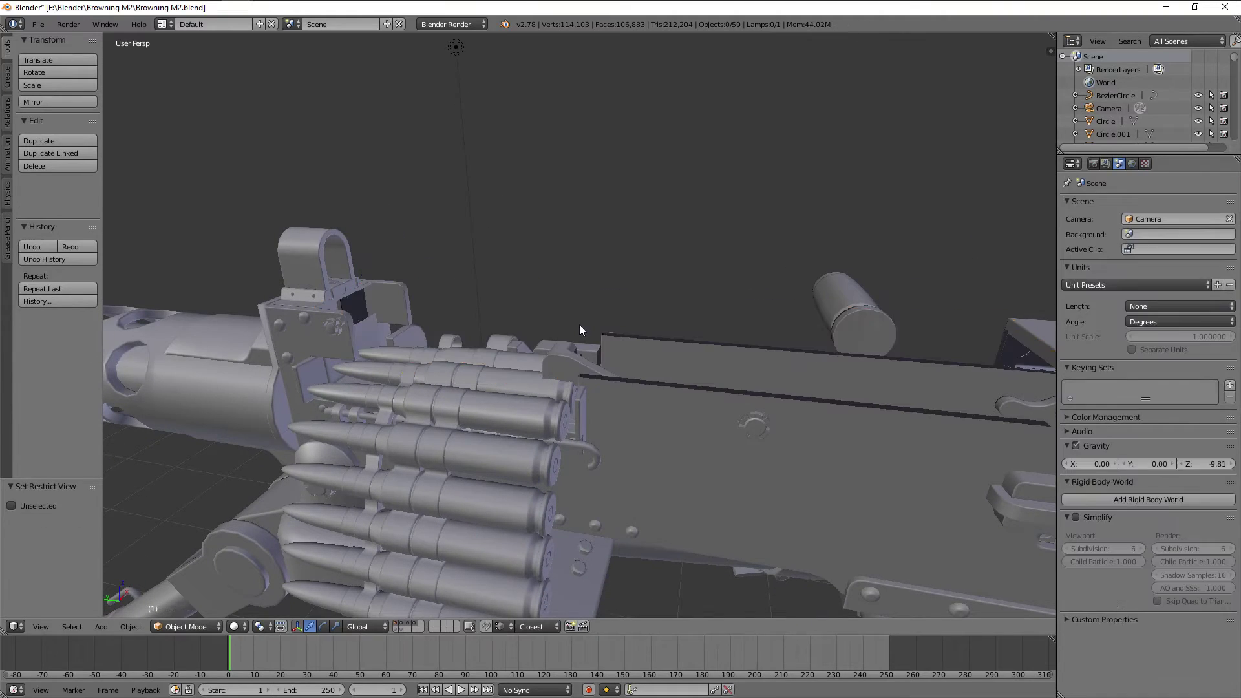
pyautogui.hotkey('shift', 'f')
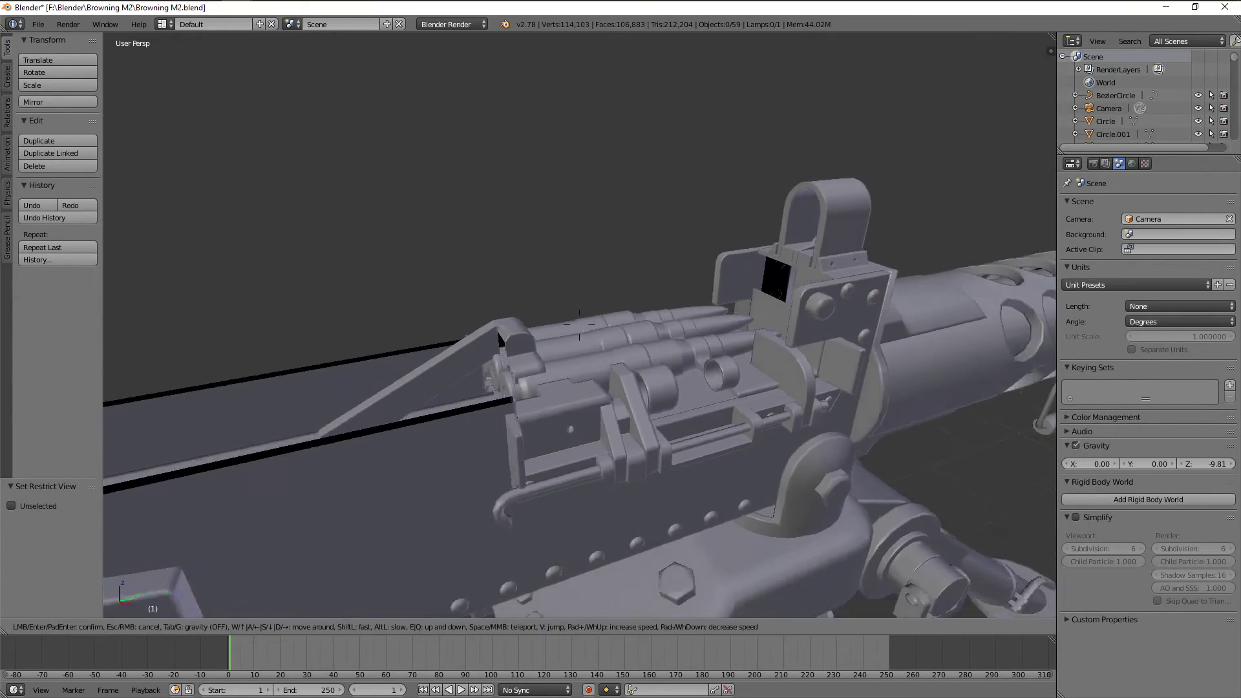
pyautogui.click(591, 328)
pyautogui.press('h')
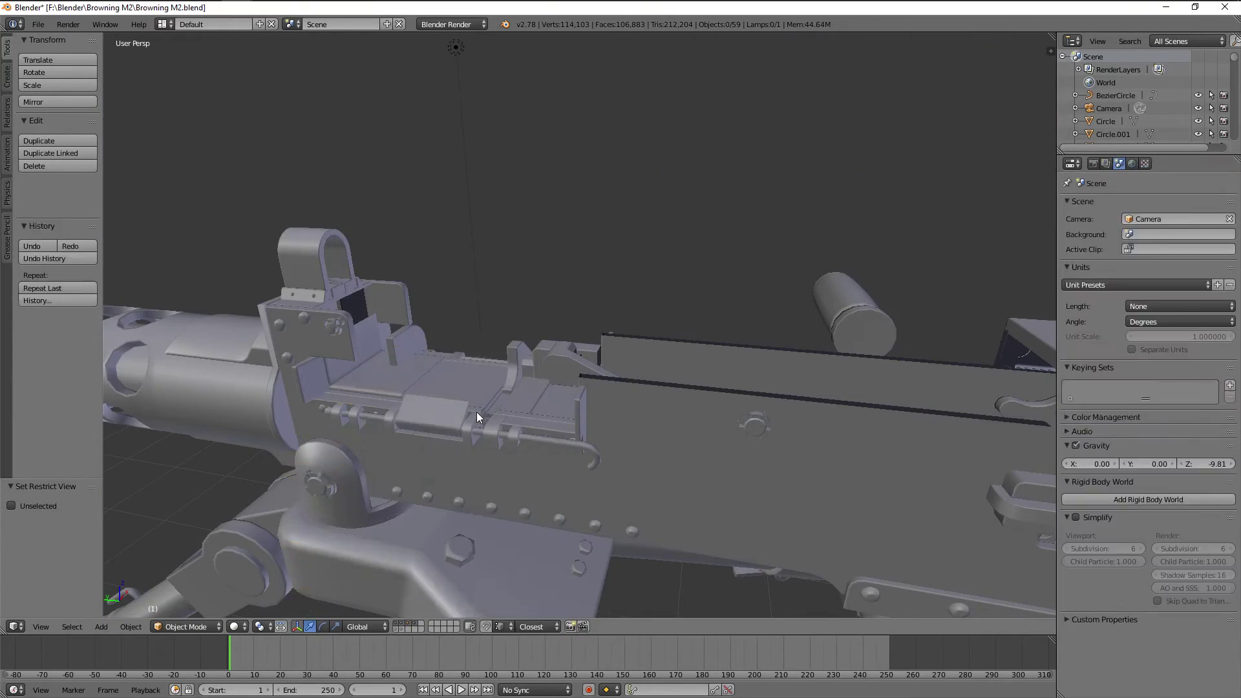
# Walk back to a full-gun view, unhide all parts, then open Browning M2Render3.png from Explorer.
pyautogui.hotkey('shift', 'f')
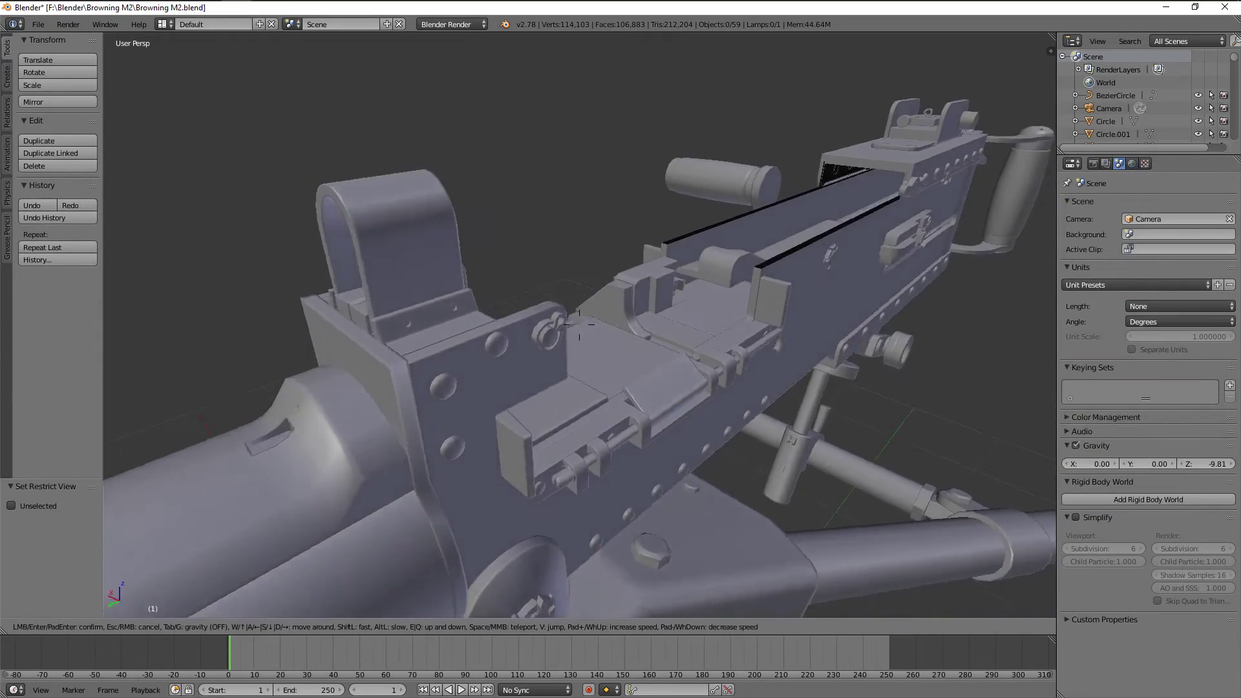
pyautogui.press('s')
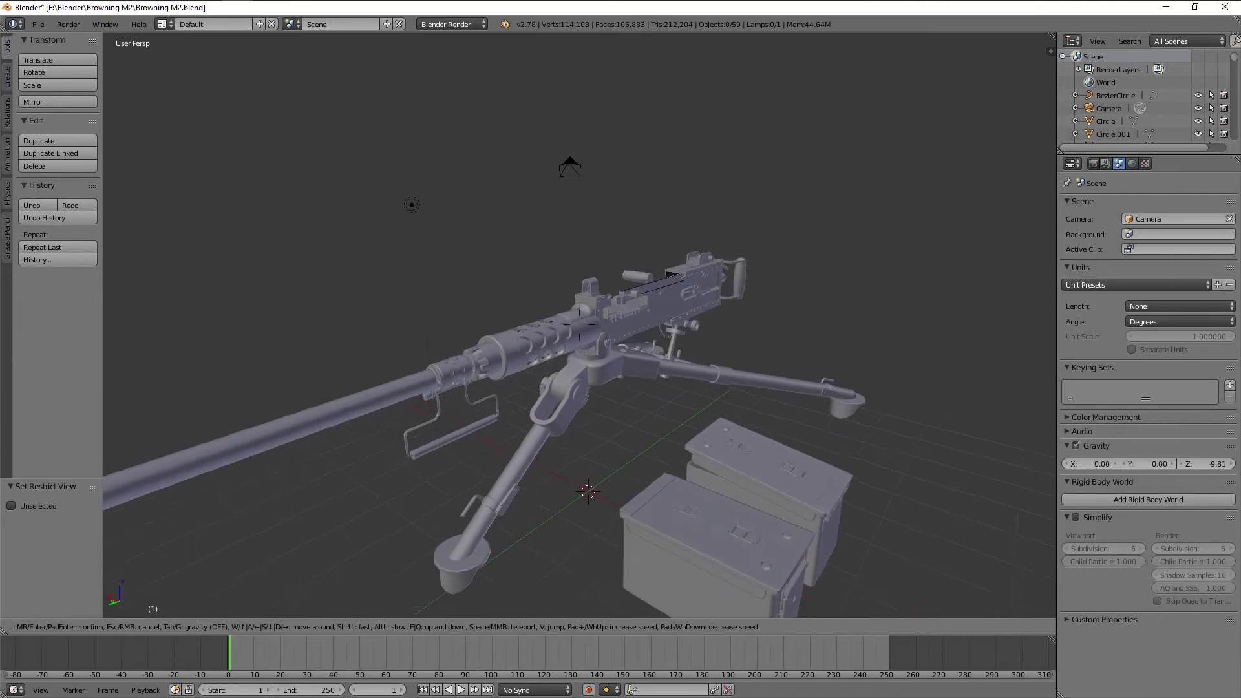
pyautogui.click(579, 325)
pyautogui.hotkey('alt', 'h')
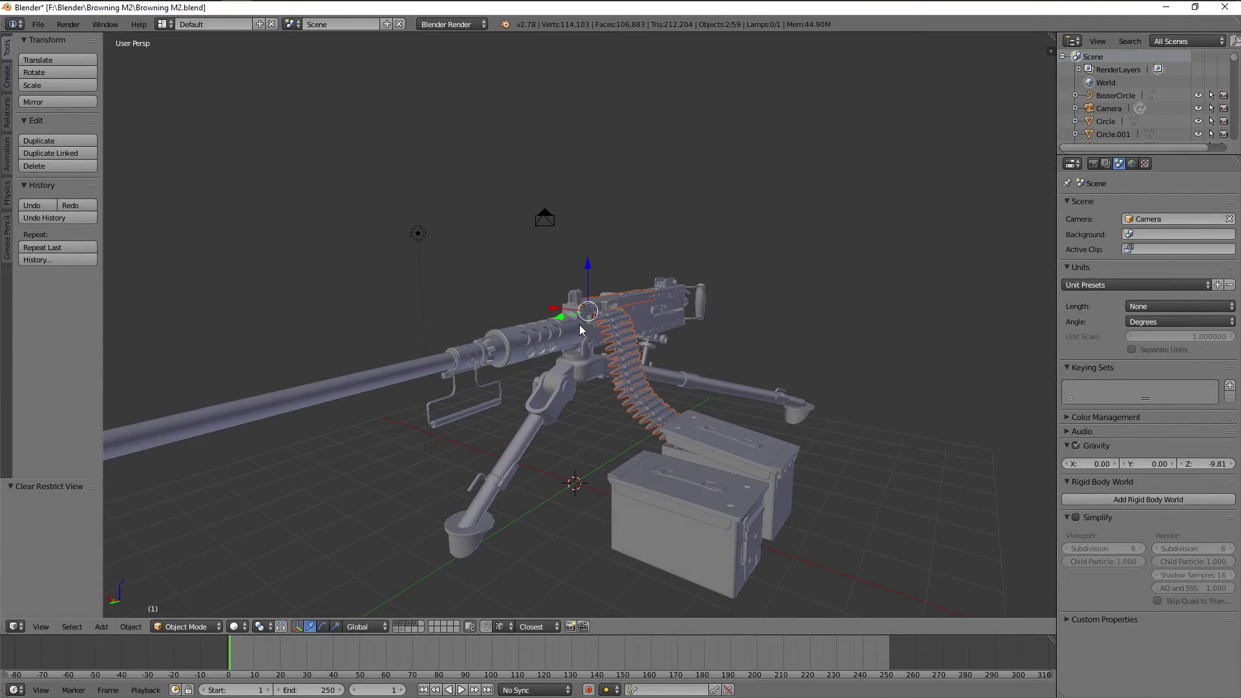
pyautogui.press('a')
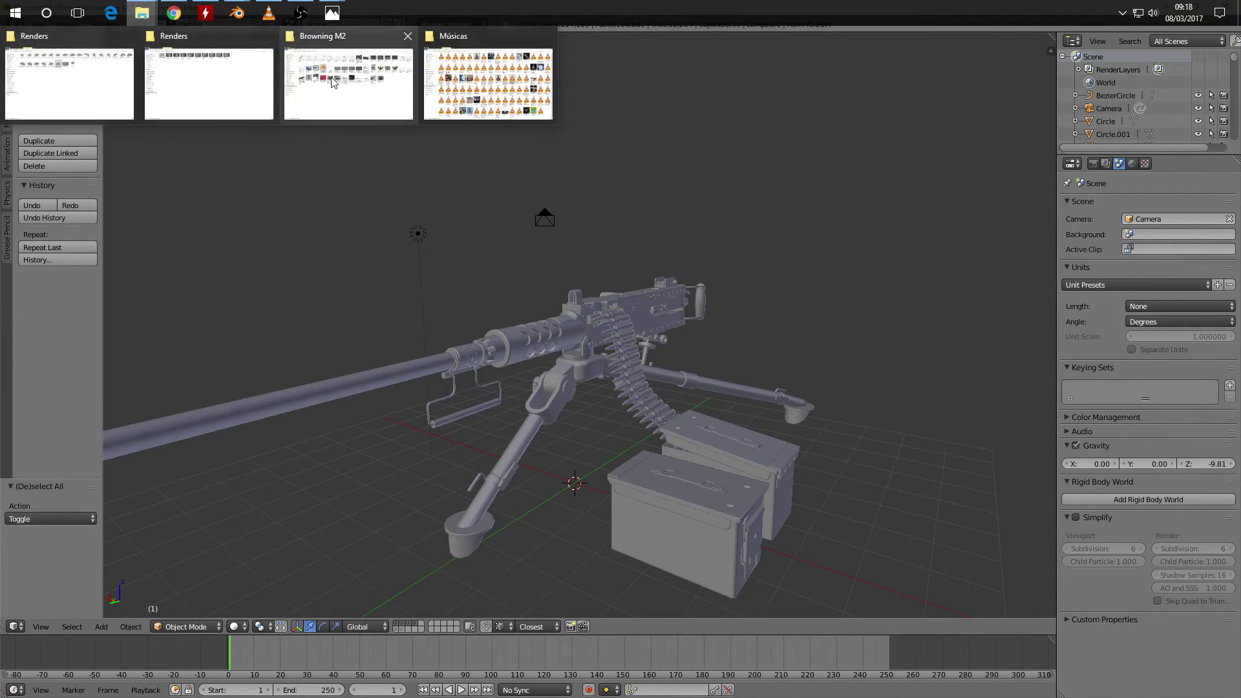
pyautogui.click(333, 83)
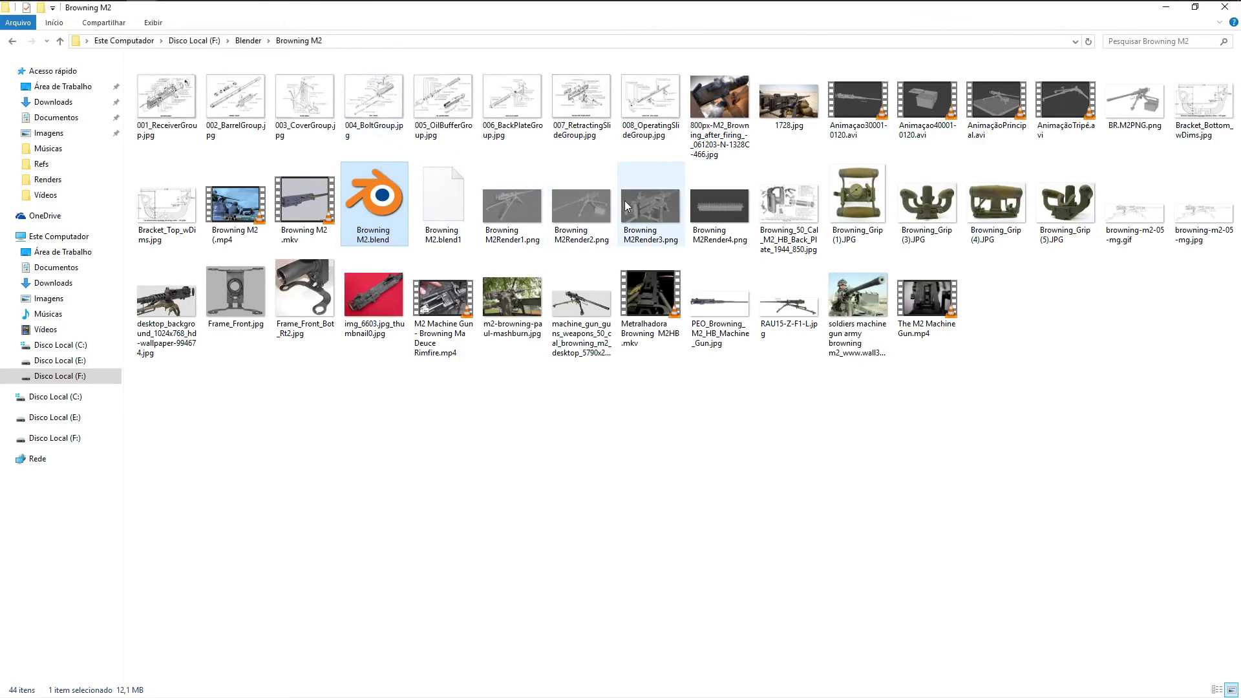
pyautogui.doubleClick(645, 209)
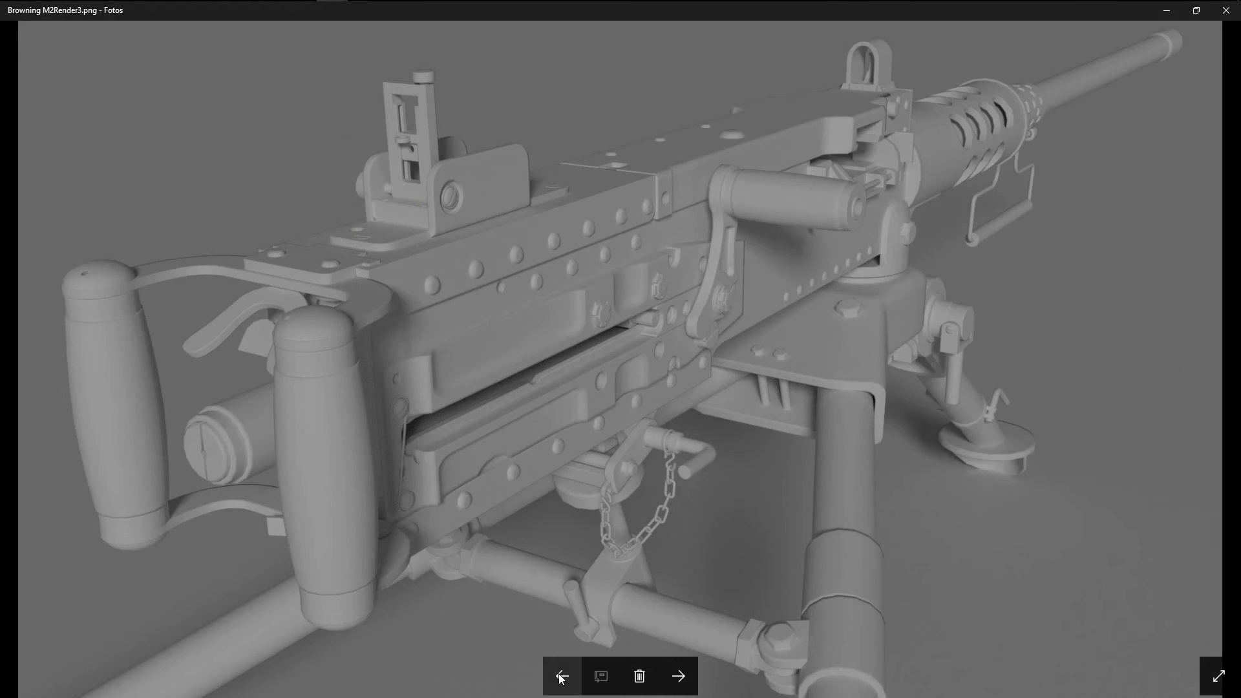
# Go back in Photos to the previous render, Browning M2Render2.png.
pyautogui.click(562, 678)
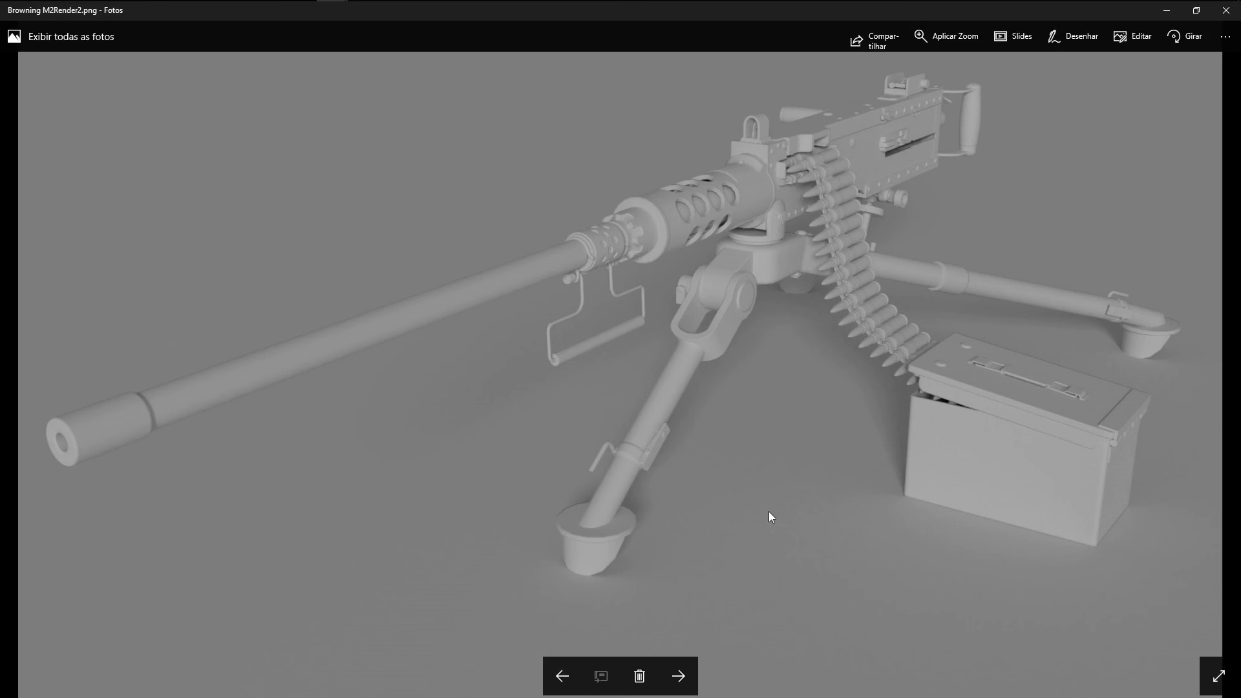